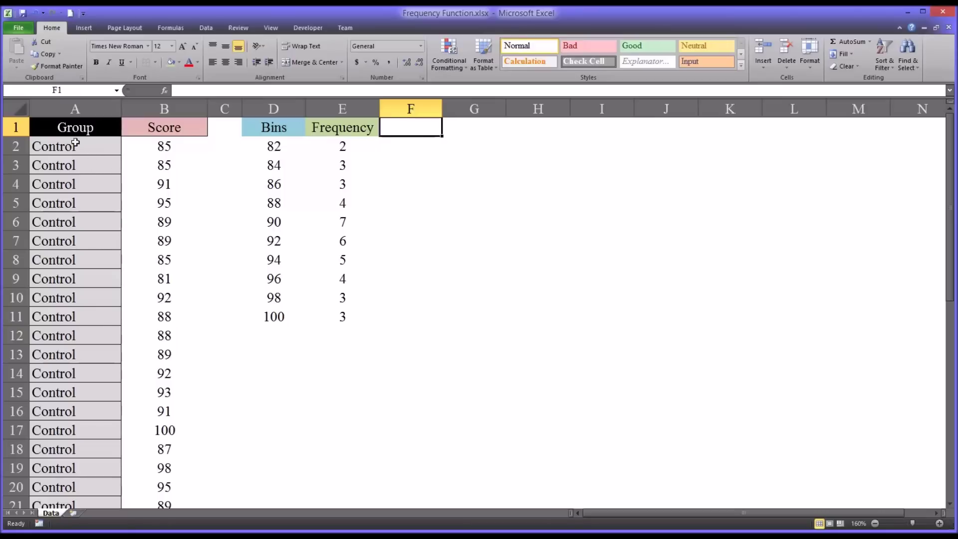
Review the Group and Score columns and the bin values in column D
click(73, 129)
mouse_move(129, 135)
mouse_down()
mouse_move(139, 132)
mouse_move(135, 145)
mouse_up()
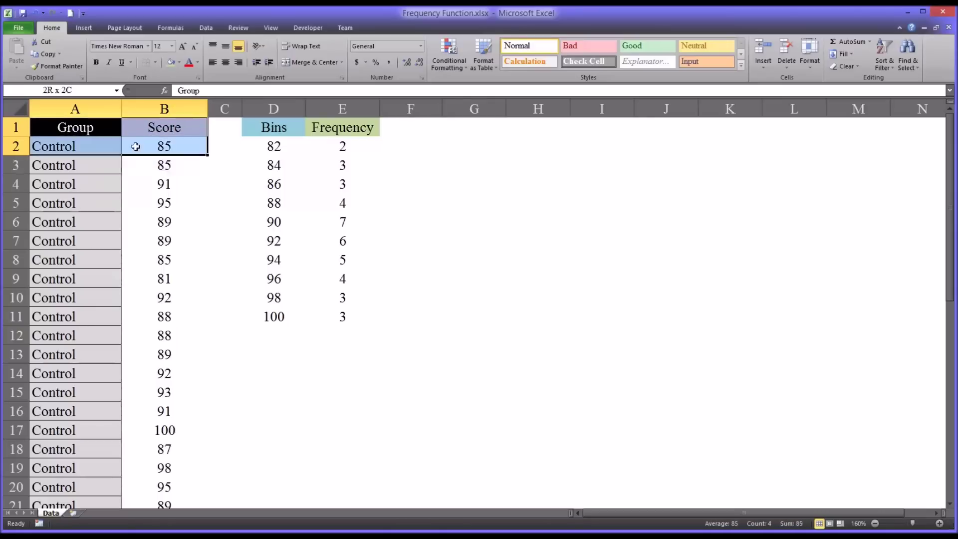
click(76, 109)
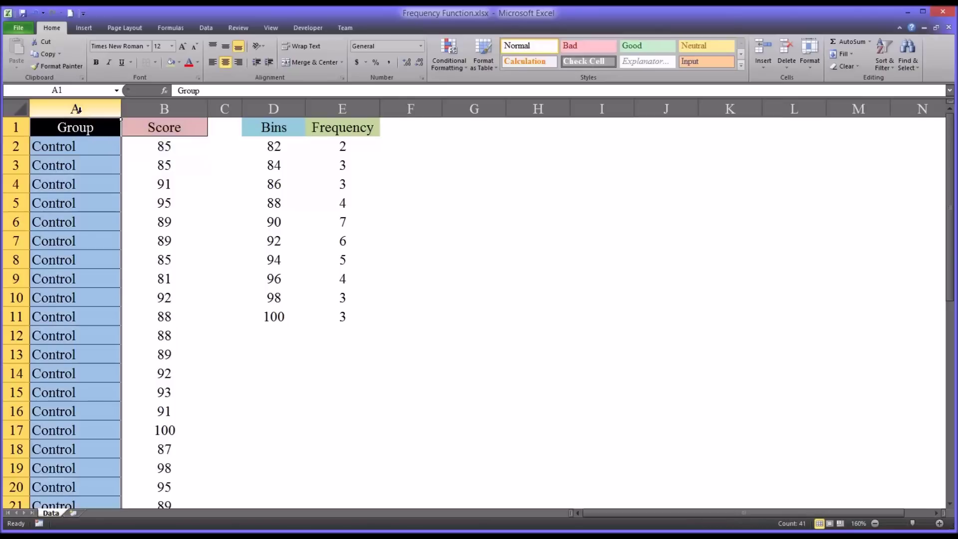
click(80, 130)
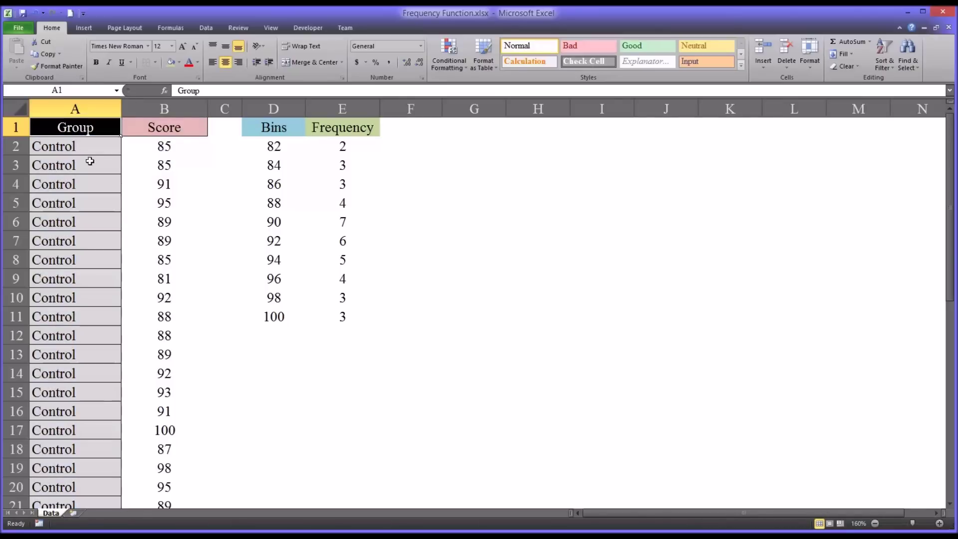
mouse_move(948, 194)
mouse_down()
mouse_move(943, 391)
mouse_move(932, 192)
mouse_up()
click(181, 112)
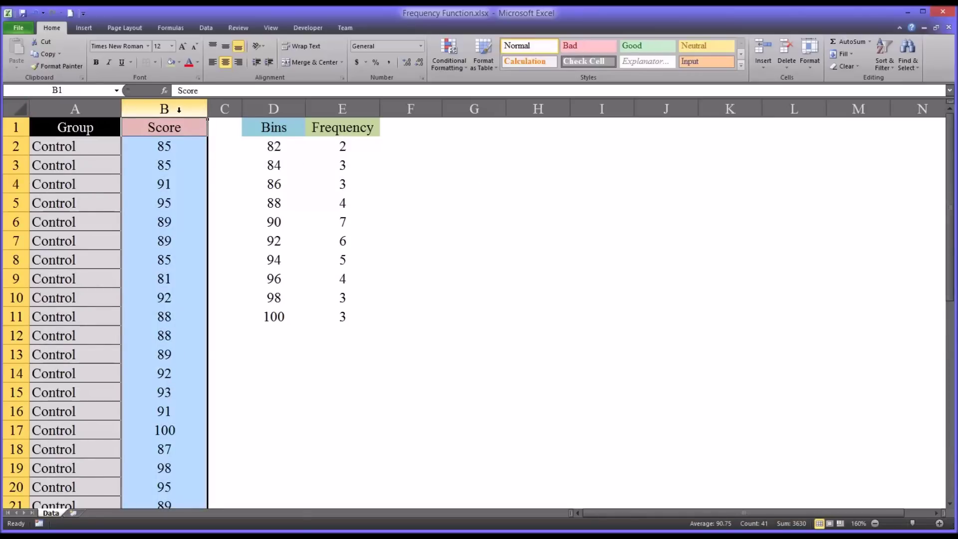
click(177, 147)
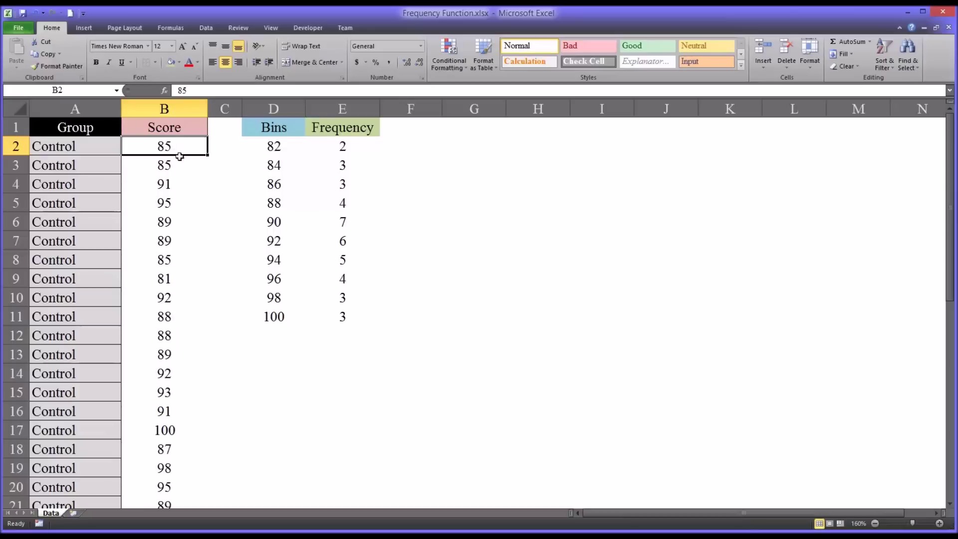
click(172, 129)
key(ctrl+space)
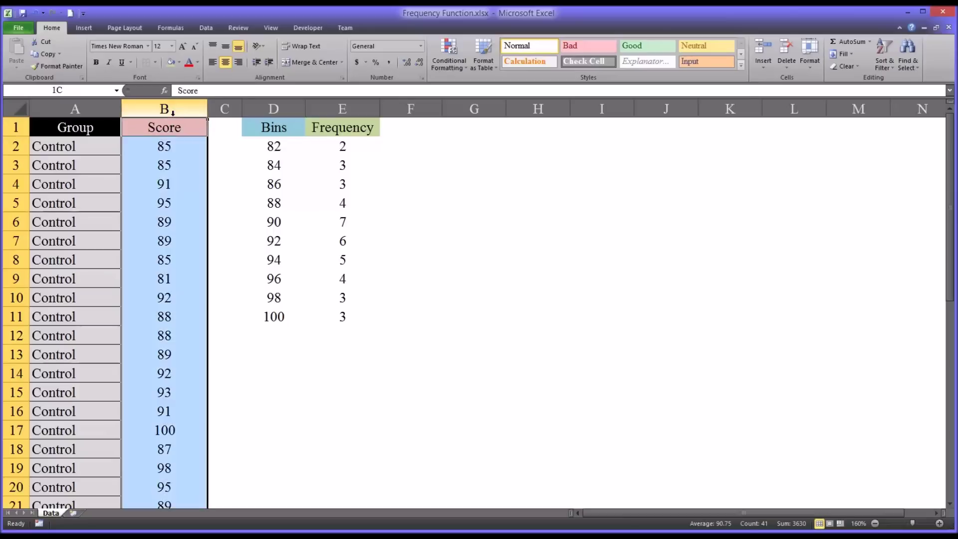
click(171, 146)
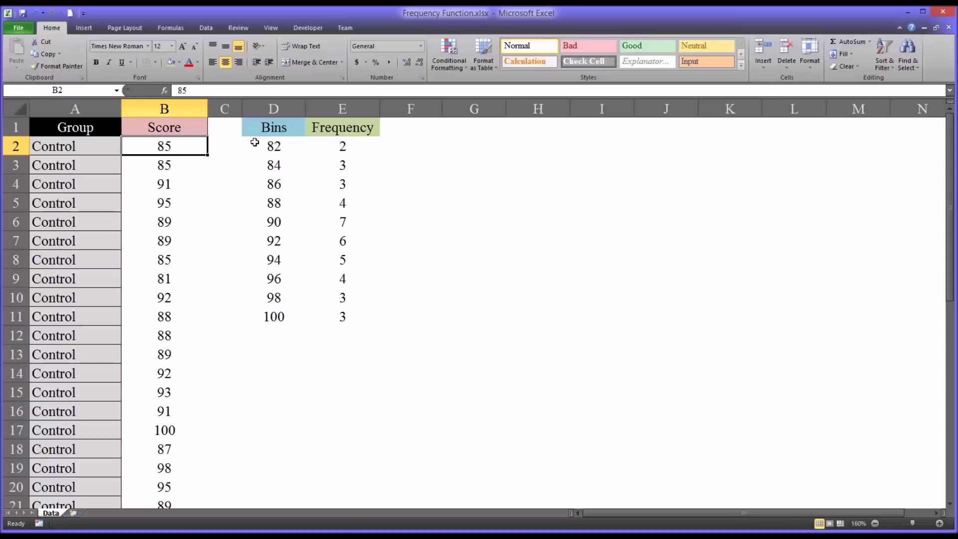
mouse_move(252, 146)
mouse_down()
mouse_move(252, 316)
mouse_move(260, 243)
mouse_move(250, 146)
mouse_up()
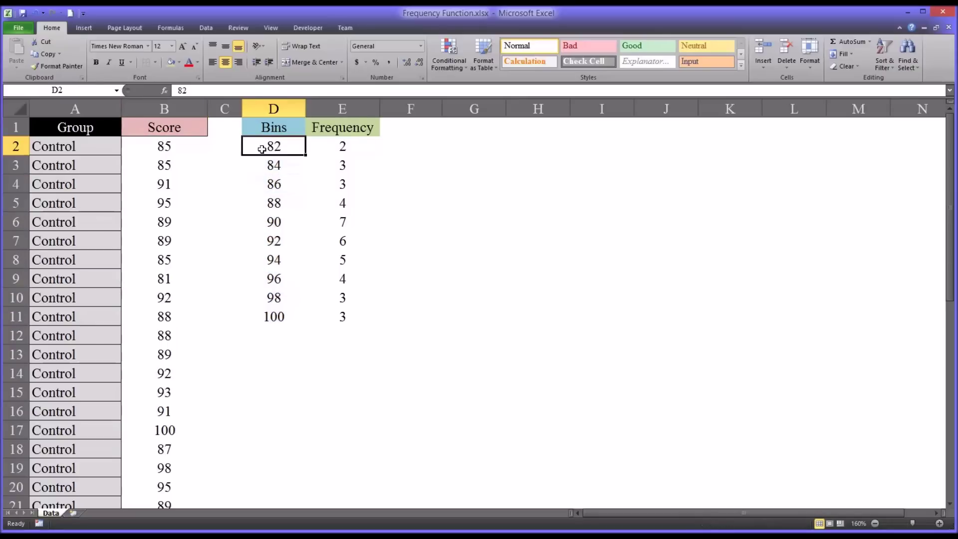
Examine the FREQUENCY array formula in E2 against the first bin, 82
click(320, 146)
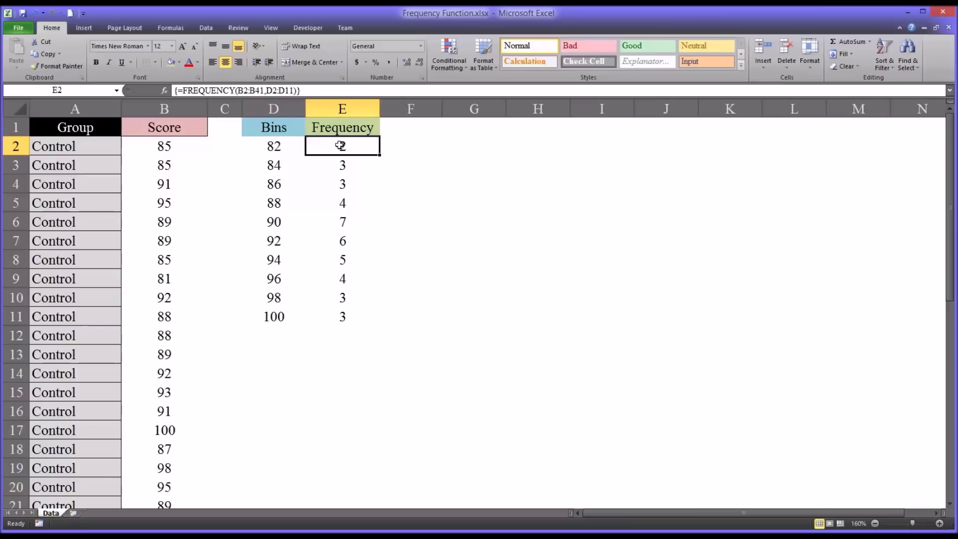
click(272, 149)
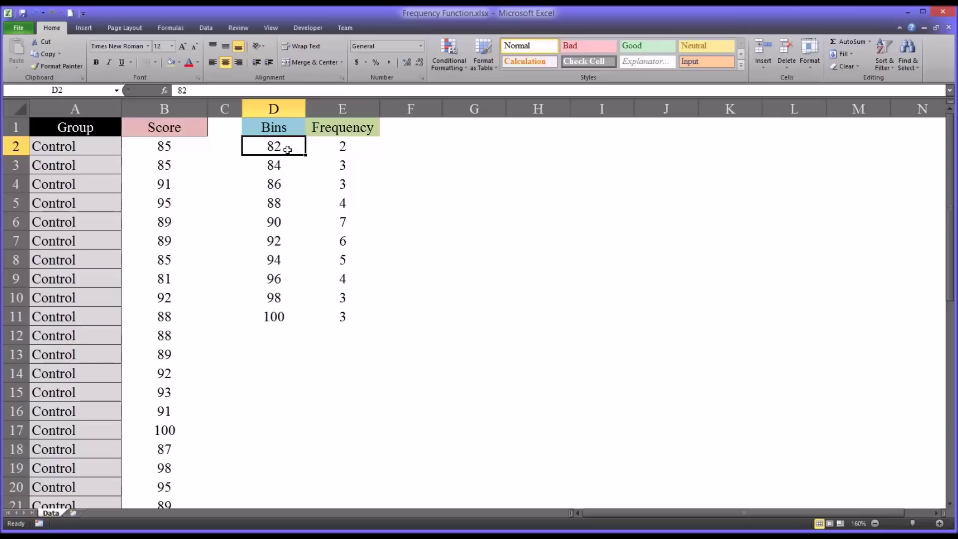
mouse_move(303, 145)
mouse_down()
mouse_move(317, 150)
mouse_move(310, 308)
mouse_move(317, 152)
mouse_up()
click(288, 150)
click(164, 109)
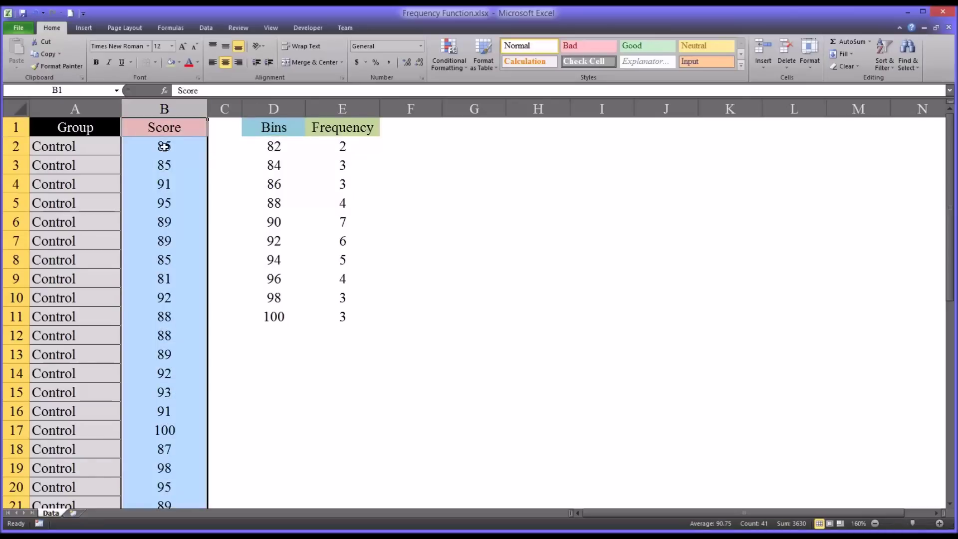
click(262, 149)
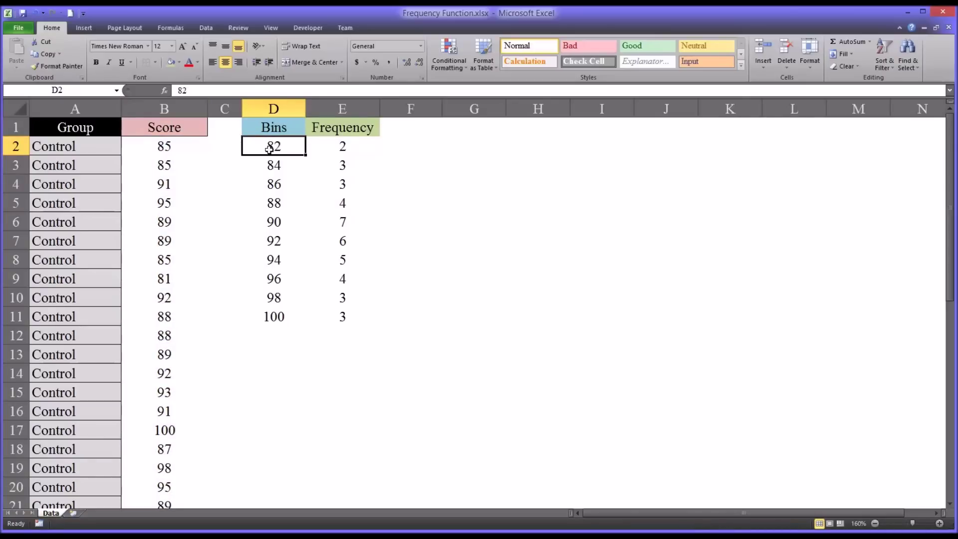
click(329, 148)
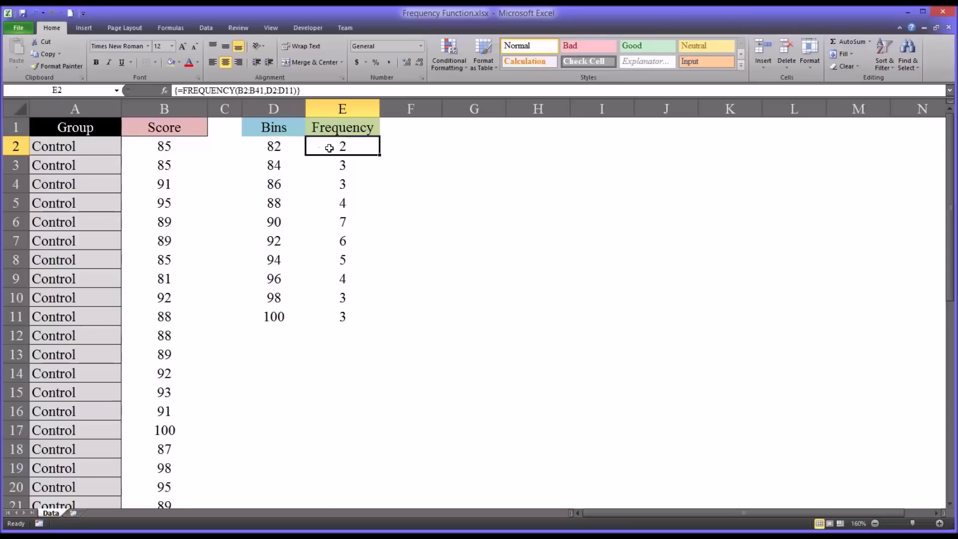
Step through bins 82, 84 and onward with their frequencies in the Bins and Frequency table
click(270, 166)
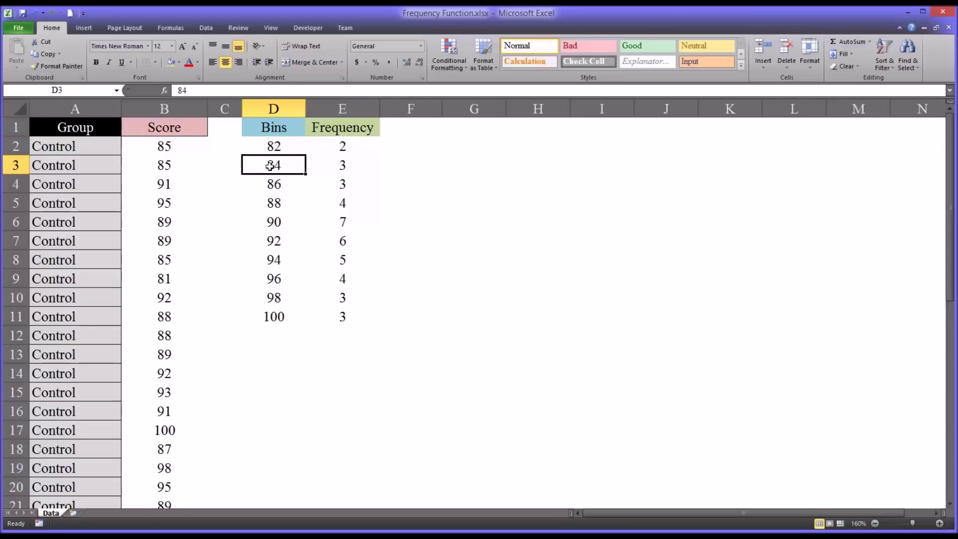
click(332, 165)
click(277, 188)
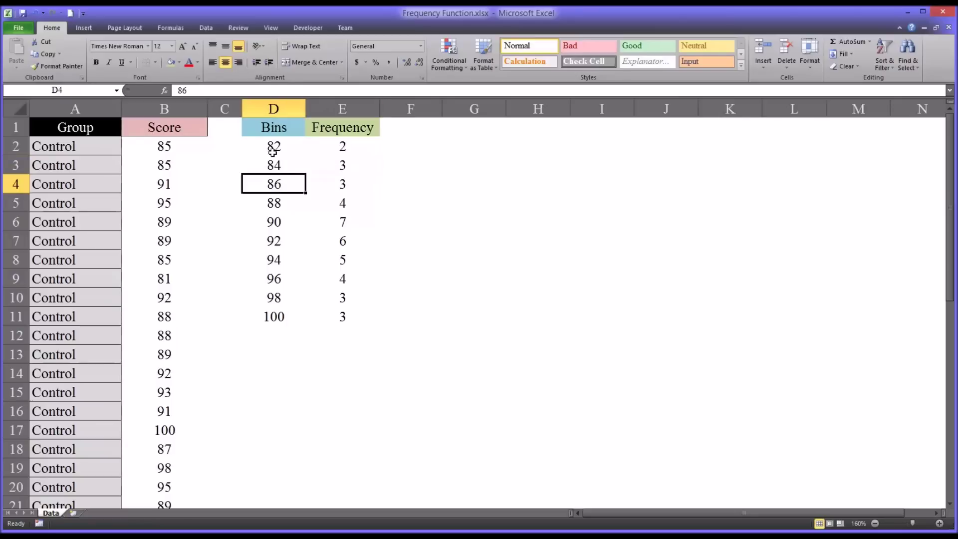
drag(271, 147, 294, 316)
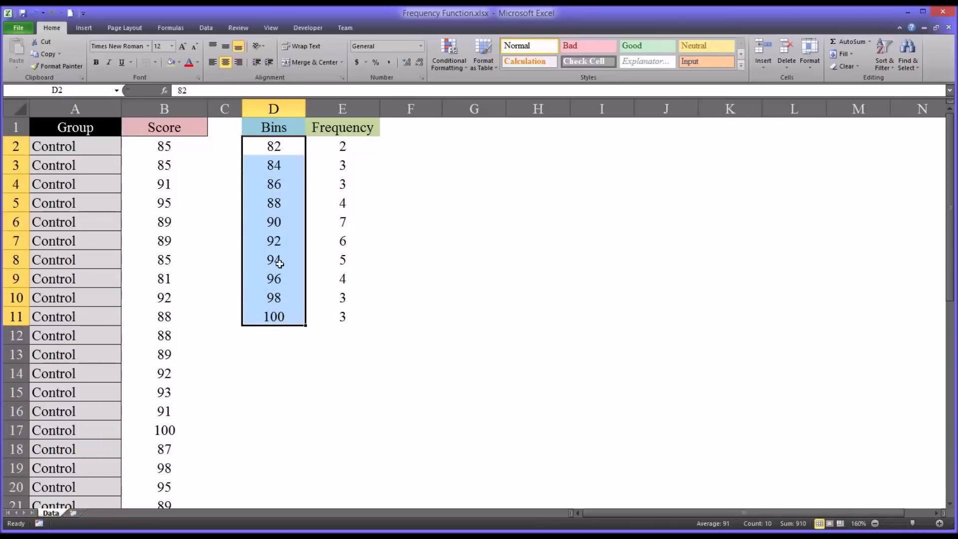
click(275, 149)
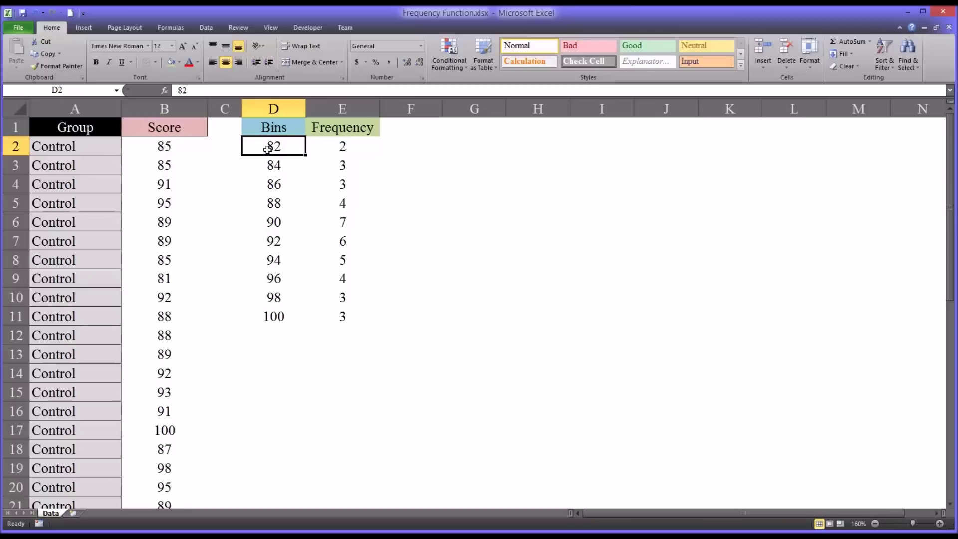
click(261, 165)
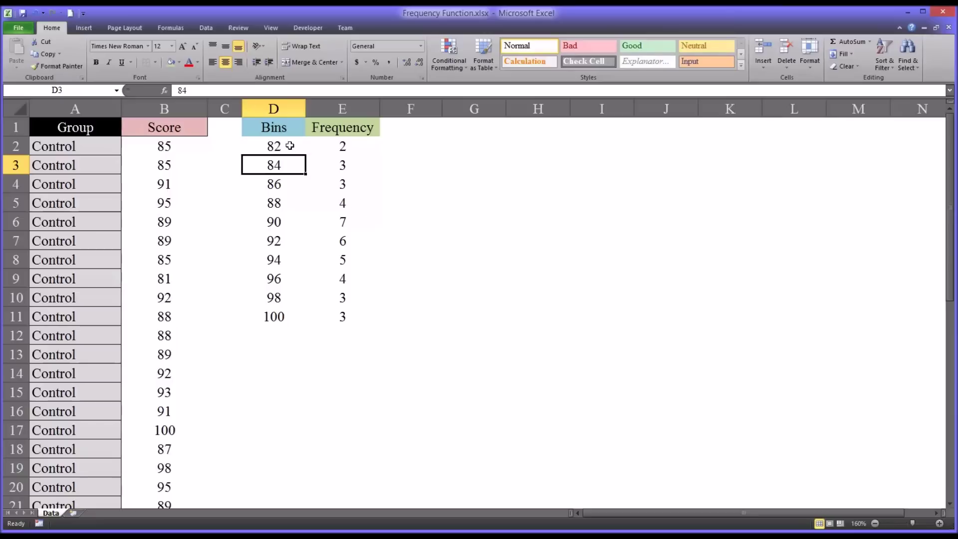
drag(290, 146, 329, 312)
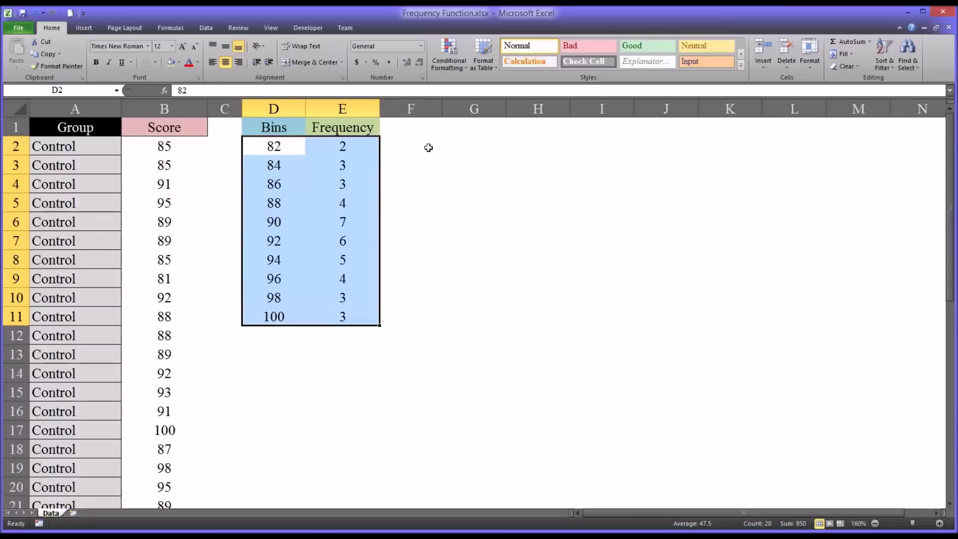
Enter 82 and 84 in G2:G3 and fill the series down to G11
click(453, 134)
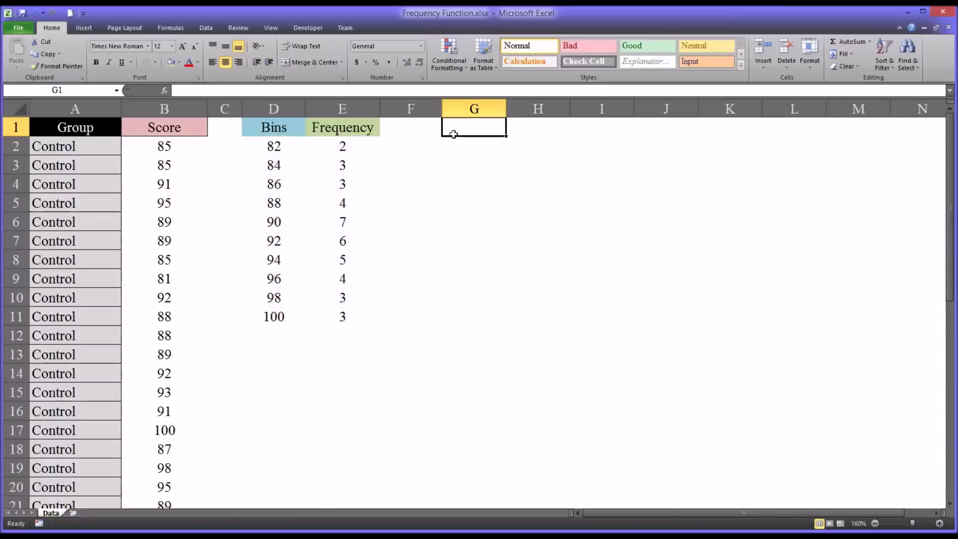
click(455, 152)
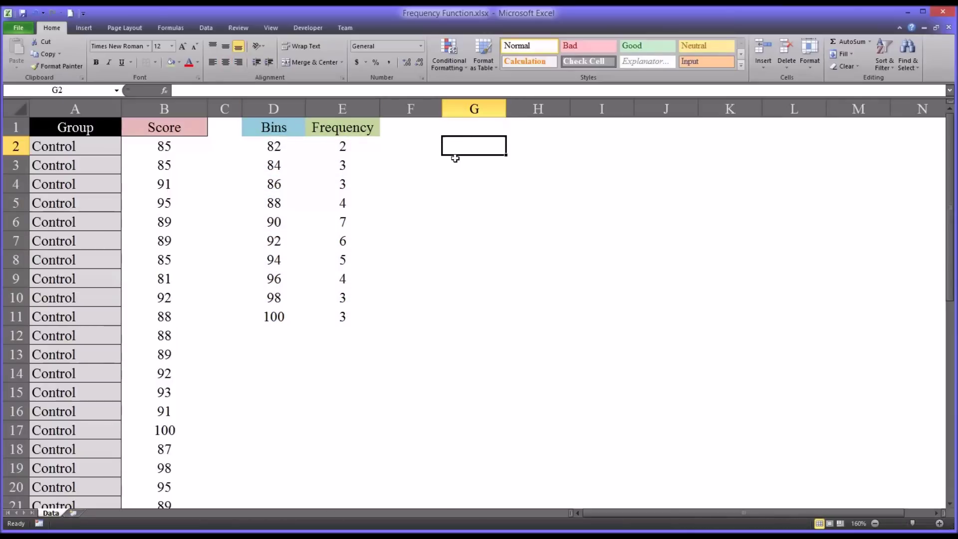
text(82)
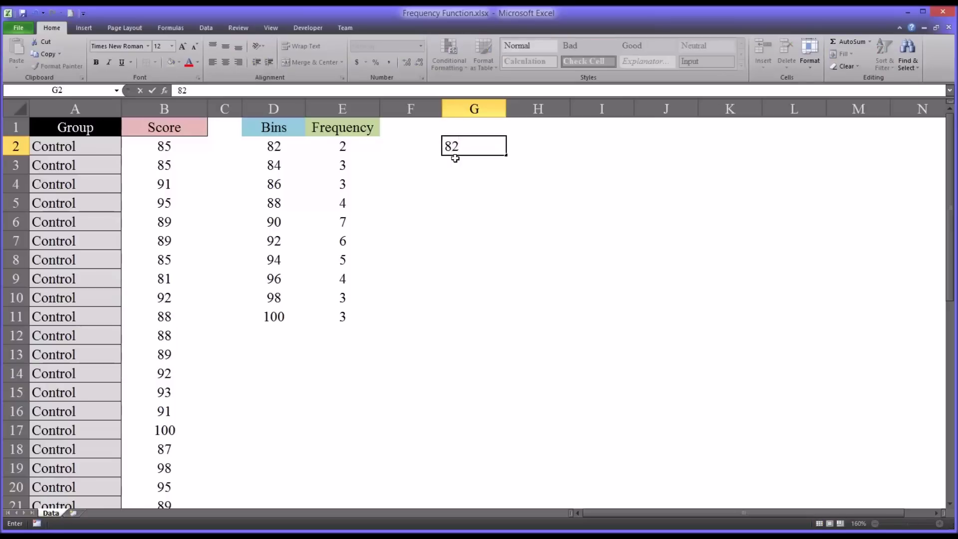
key(Return)
text(8)
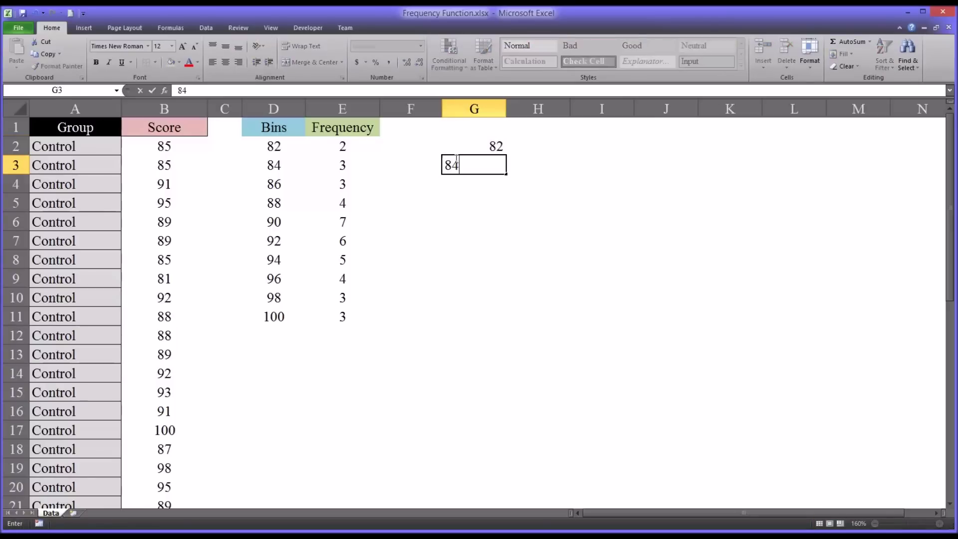
text(4)
key(Return)
click(460, 145)
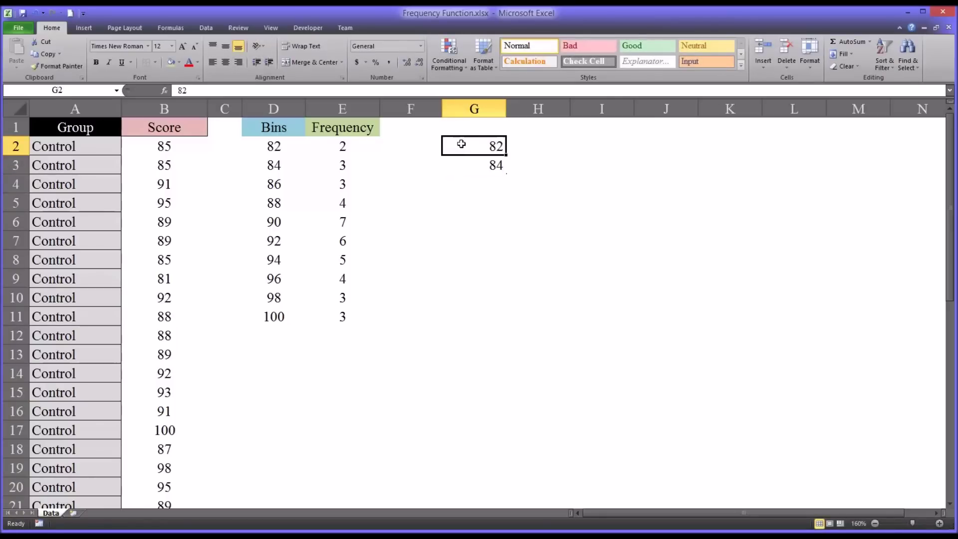
drag(461, 144, 503, 325)
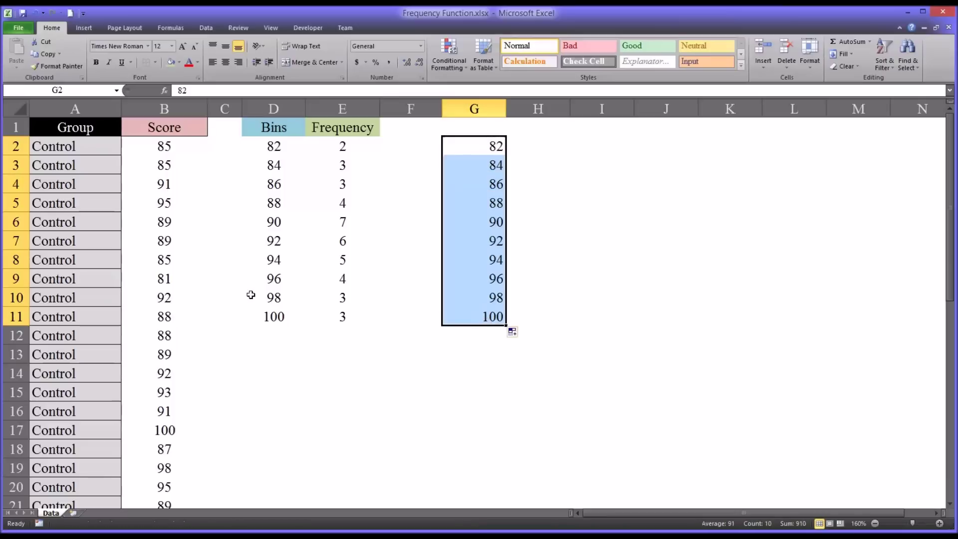
click(539, 147)
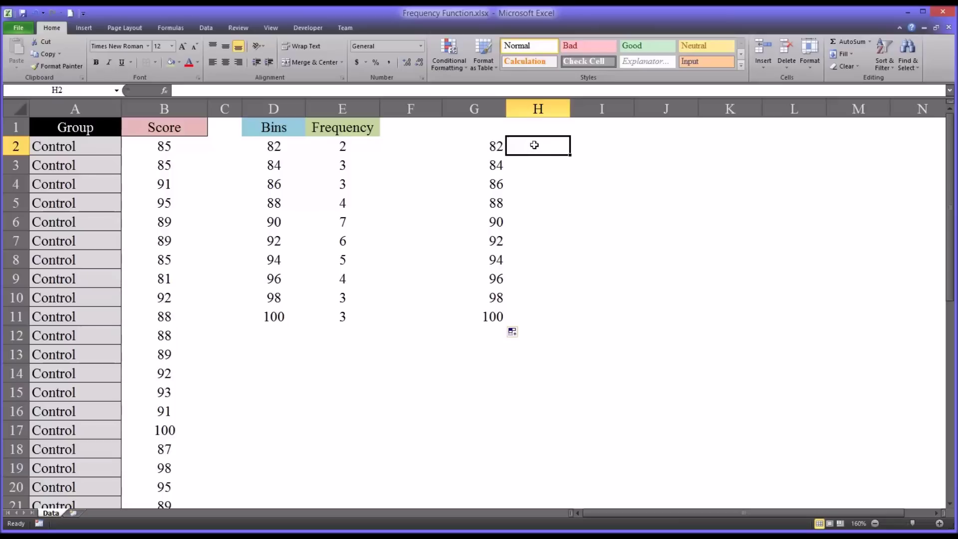
Array-enter =FREQUENCY(B2:B41,G2:G11) in H2:H11 and compare the counts with column E
drag(530, 154, 552, 316)
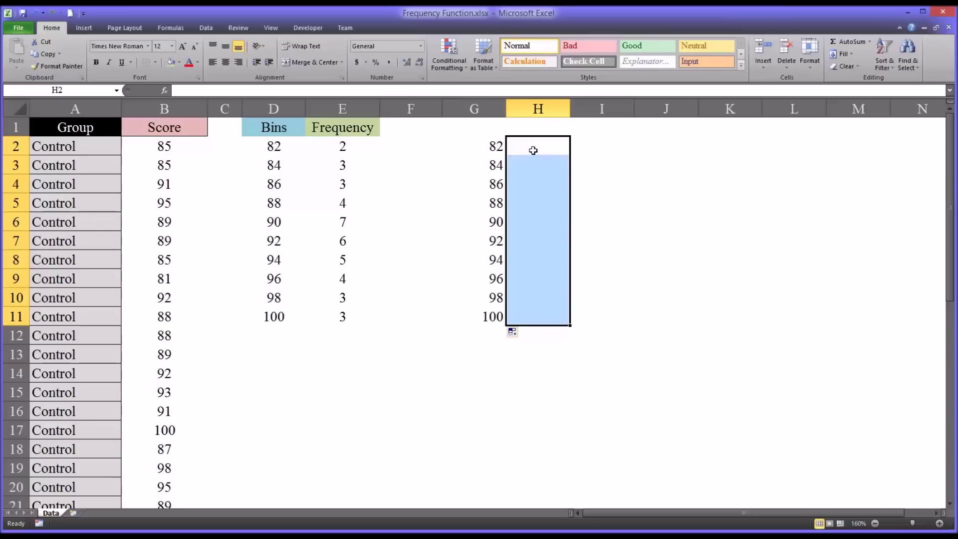
text(=f)
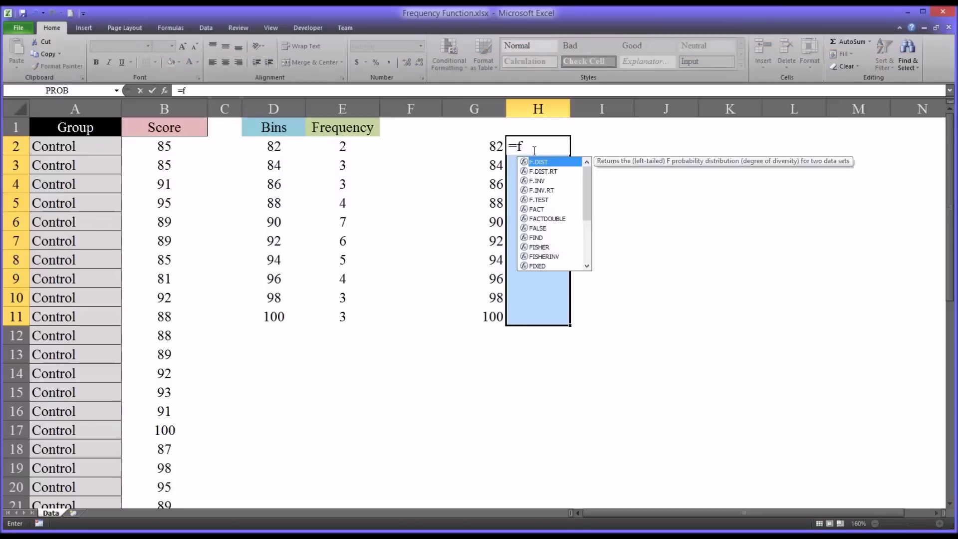
text(r)
key(Tab)
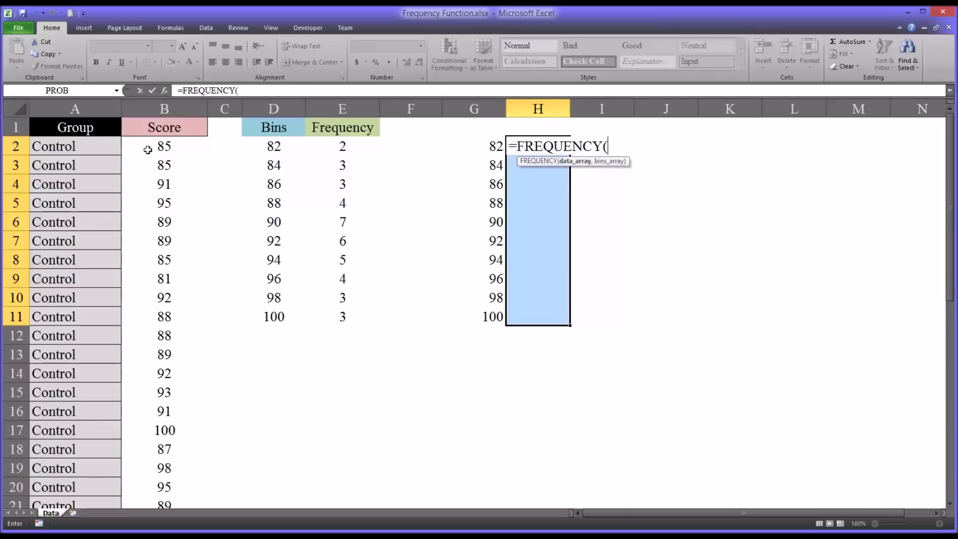
drag(148, 148, 165, 471)
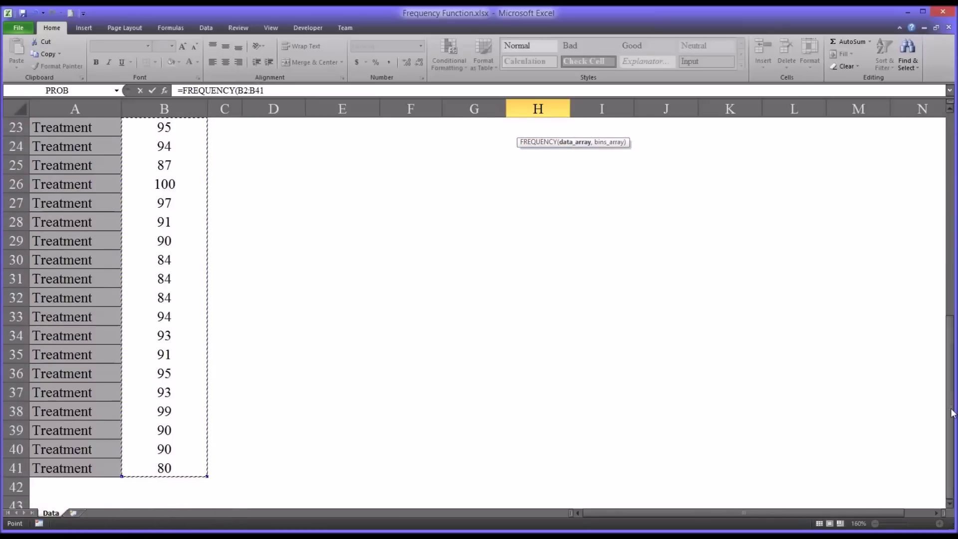
drag(953, 413, 953, 199)
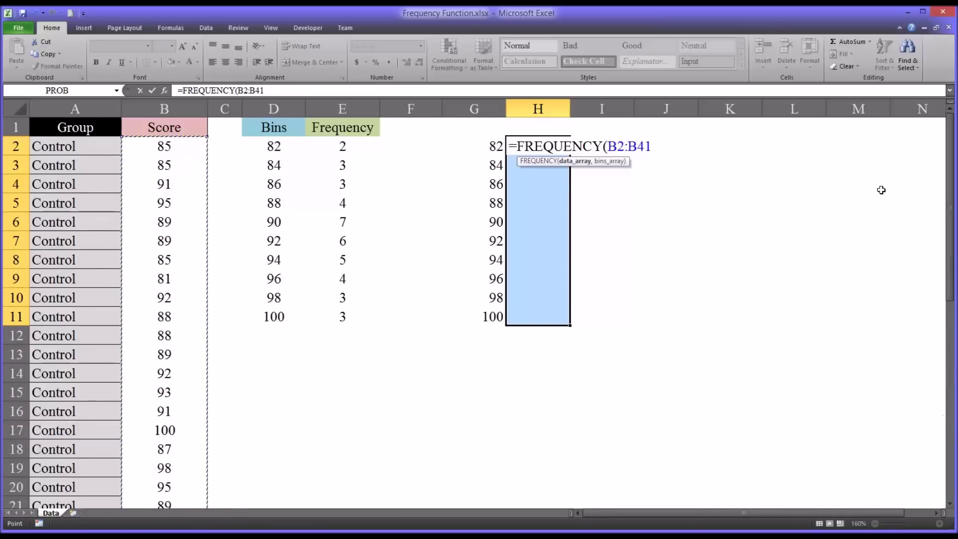
text(,)
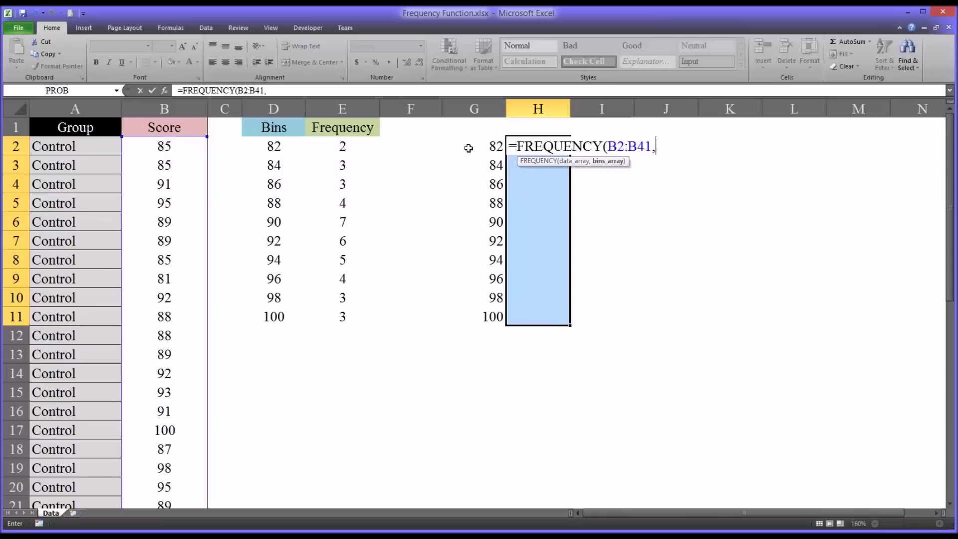
drag(468, 147, 464, 315)
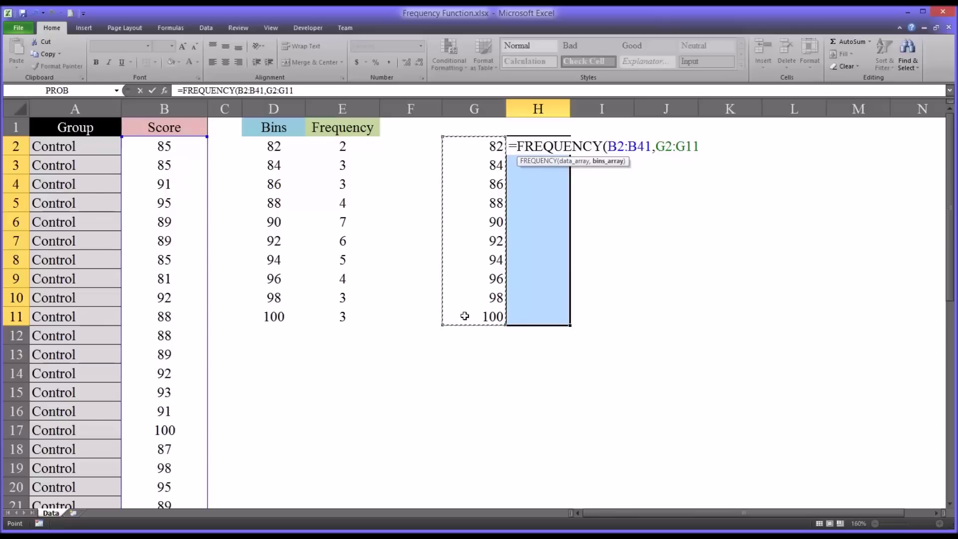
text())
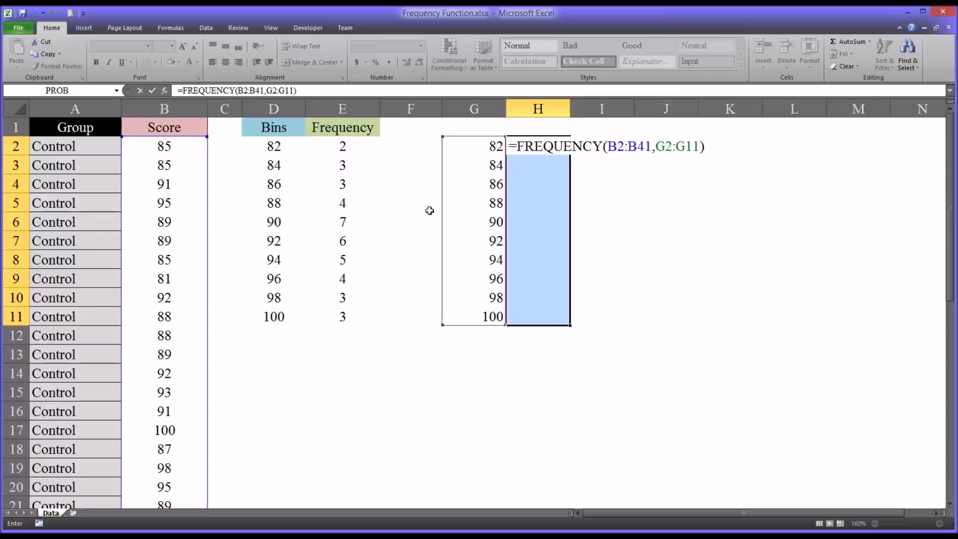
key(ctrl+shift+Return)
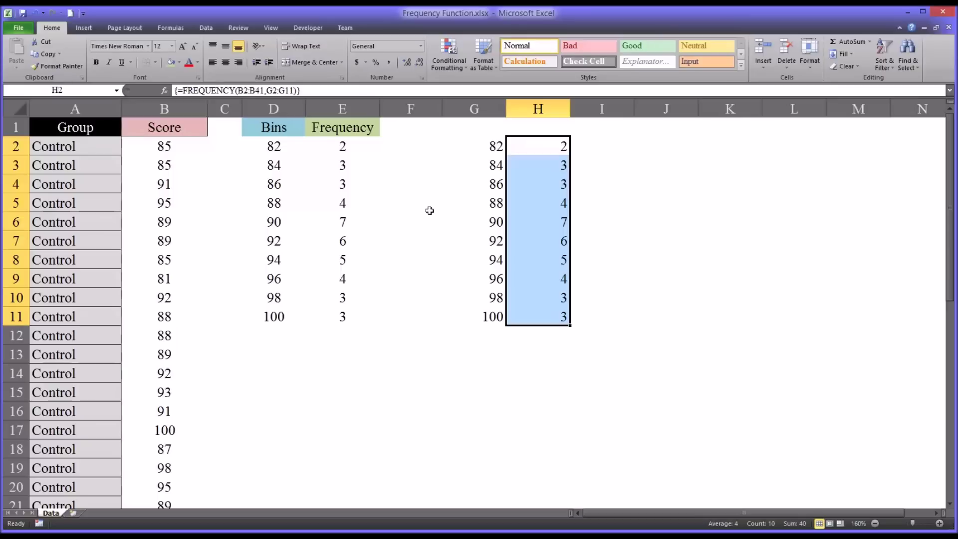
drag(523, 149, 534, 310)
drag(343, 148, 345, 313)
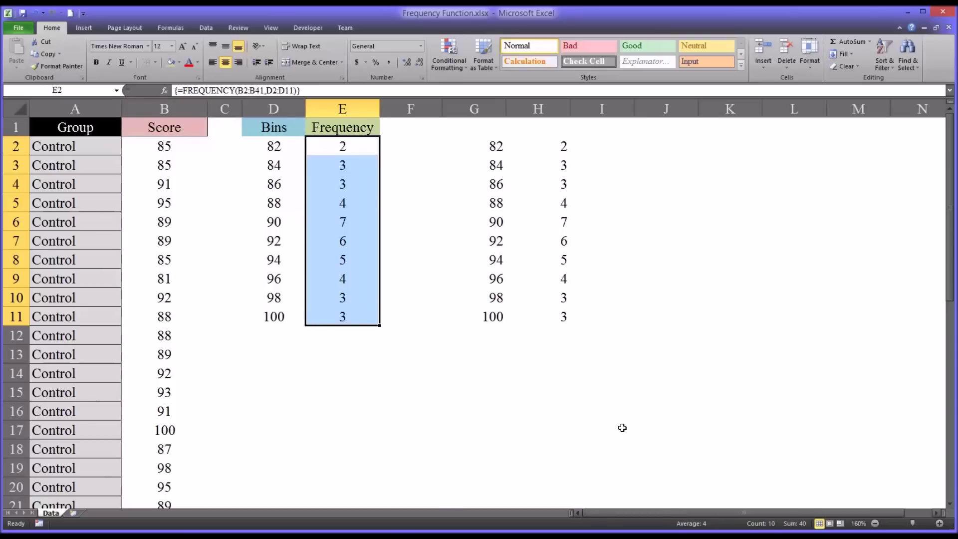
Clear G2:H11 and enter 80 and 81 as the first bins in G2:G3
drag(473, 146, 527, 309)
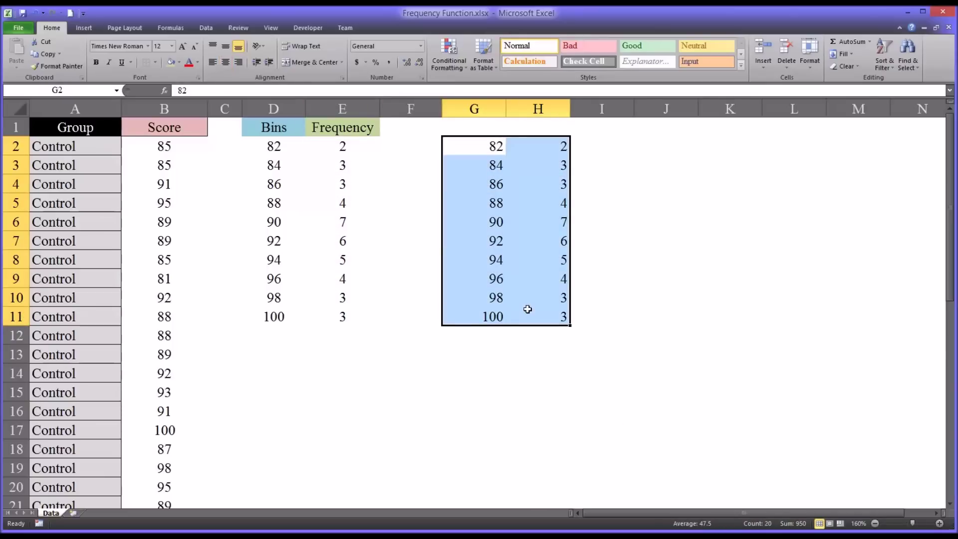
key(Delete)
click(464, 150)
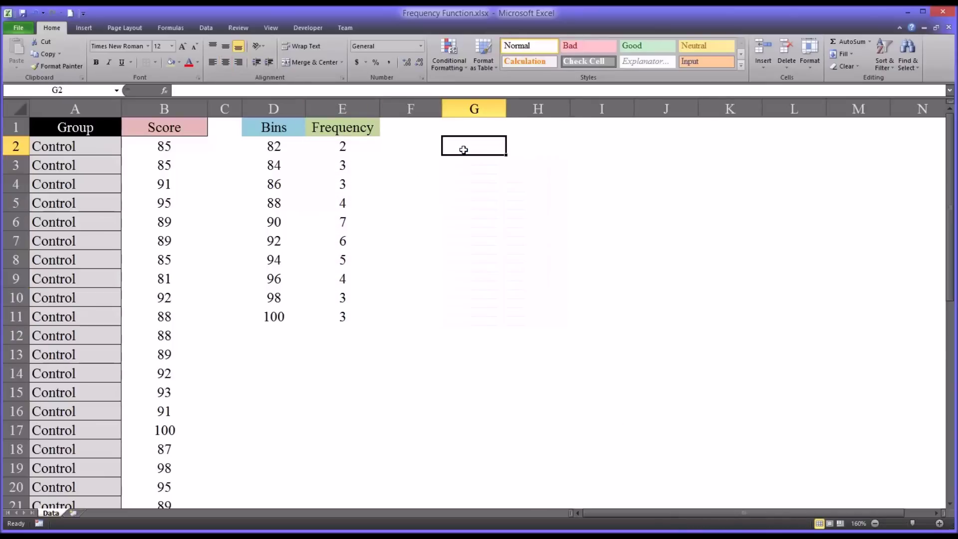
text(80)
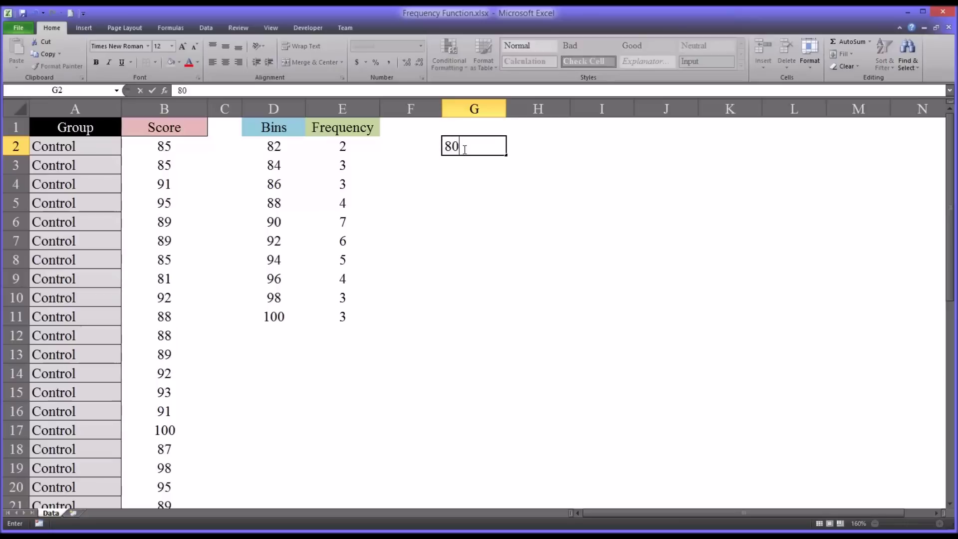
key(Return)
text(81)
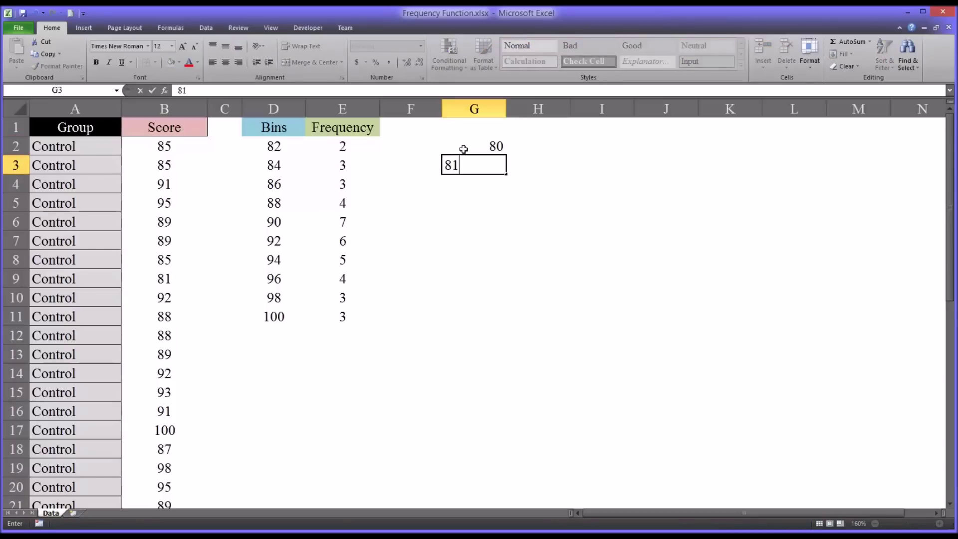
key(Return)
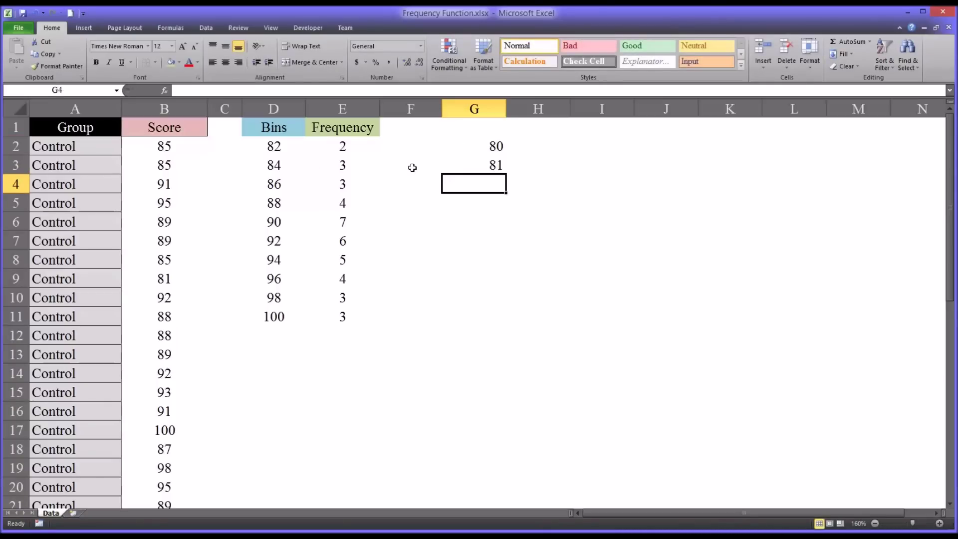
Extend the bins down to 100 in G22 and select H2:H22 for the counts
drag(475, 147, 500, 473)
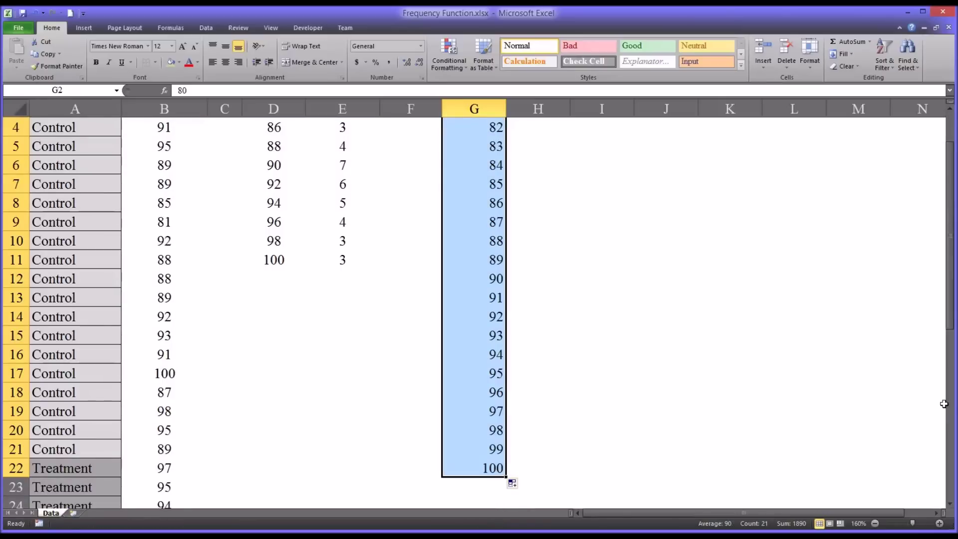
drag(950, 326, 950, 298)
drag(535, 145, 546, 461)
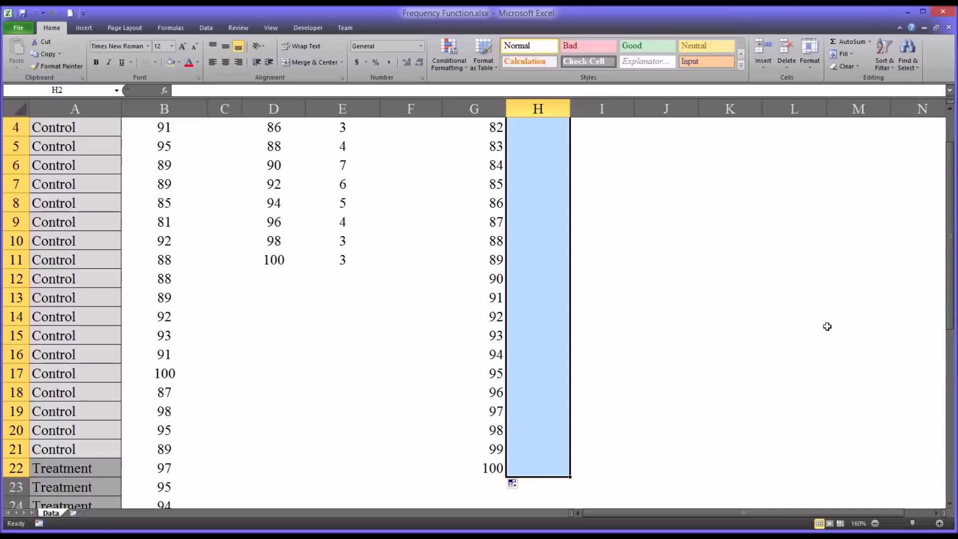
Array-enter =FREQUENCY(B2:B41,G2:G22) across H2:H22
text(=fr)
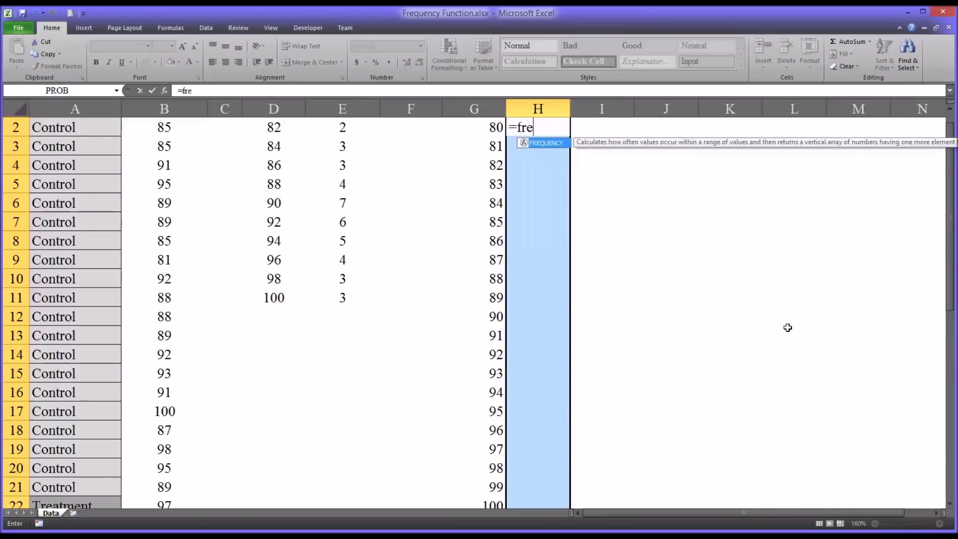
text(e)
key(Tab)
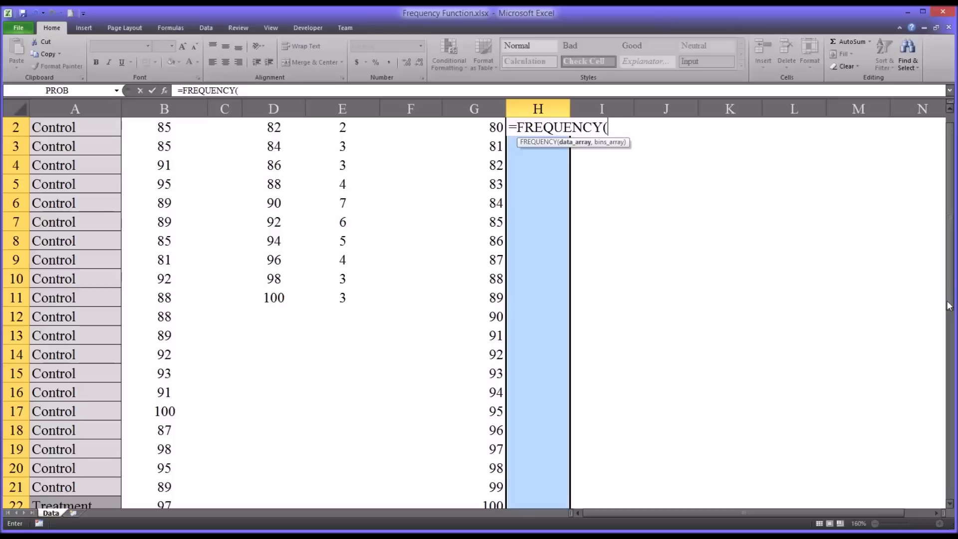
drag(950, 305, 919, 299)
drag(133, 149, 169, 474)
text(,)
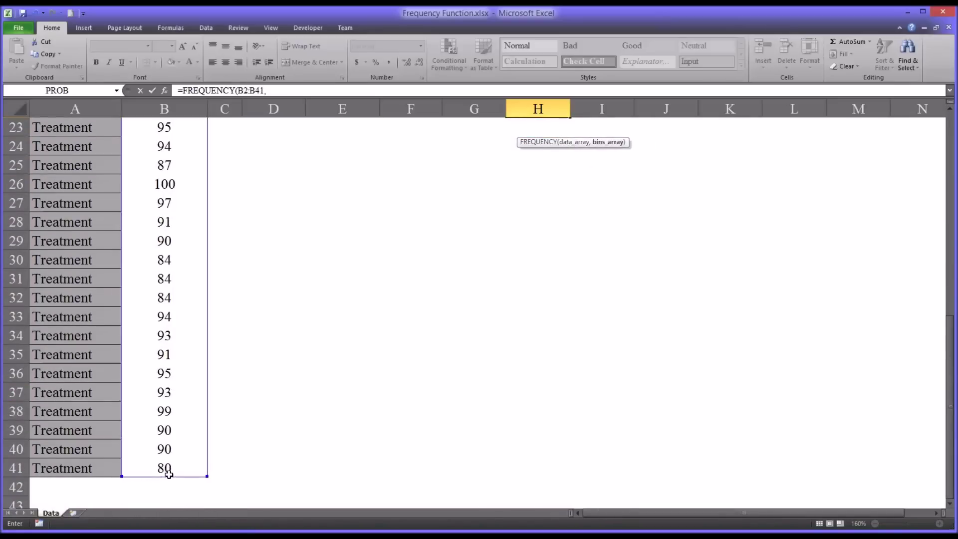
drag(950, 394, 945, 229)
drag(462, 144, 477, 469)
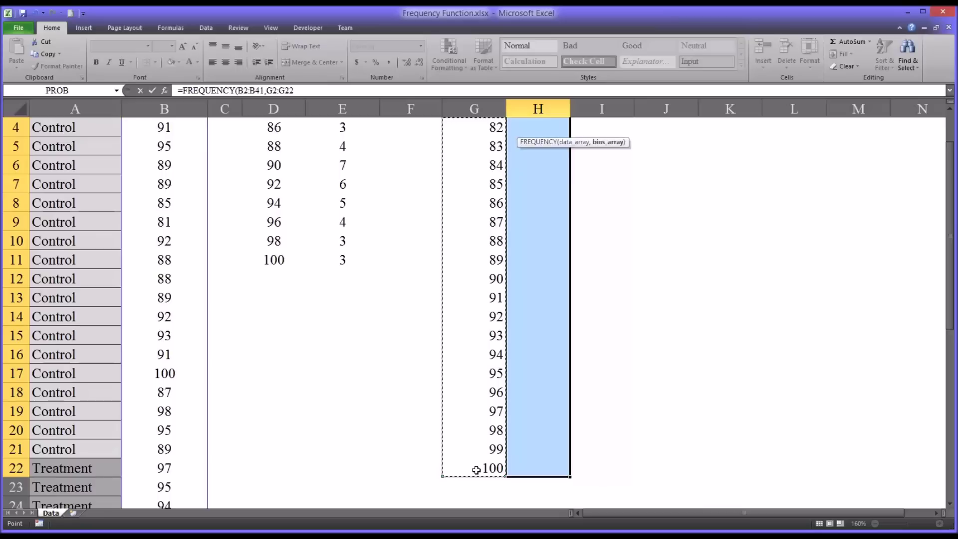
text())
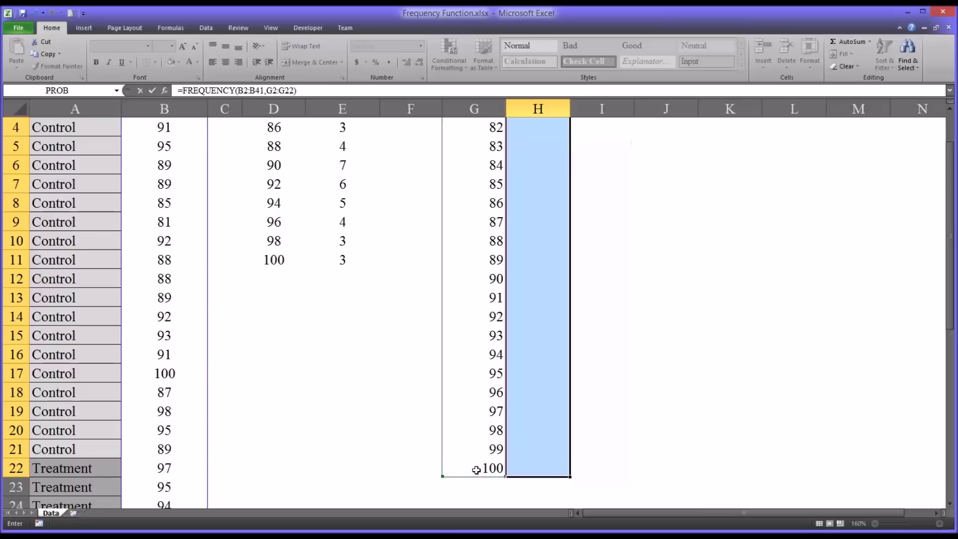
key(ctrl+shift+Return)
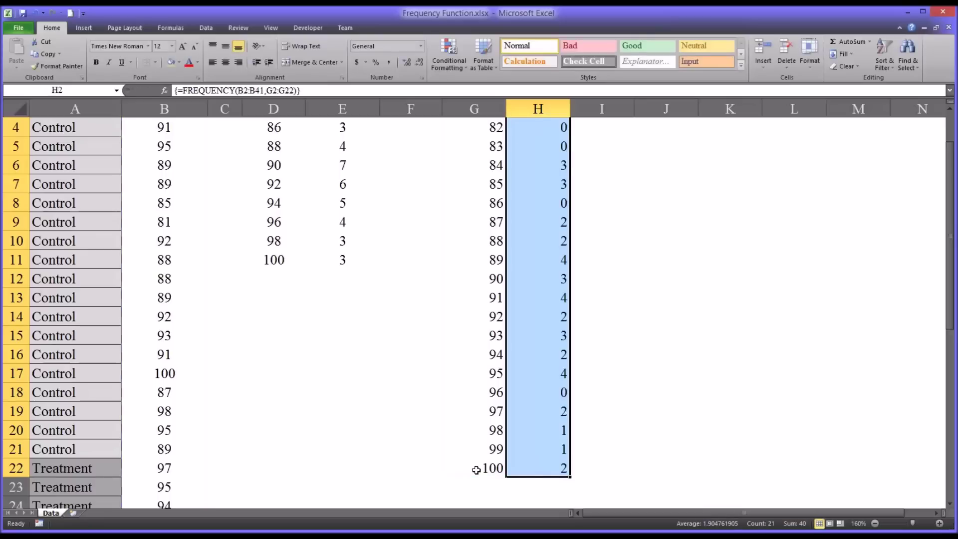
click(551, 403)
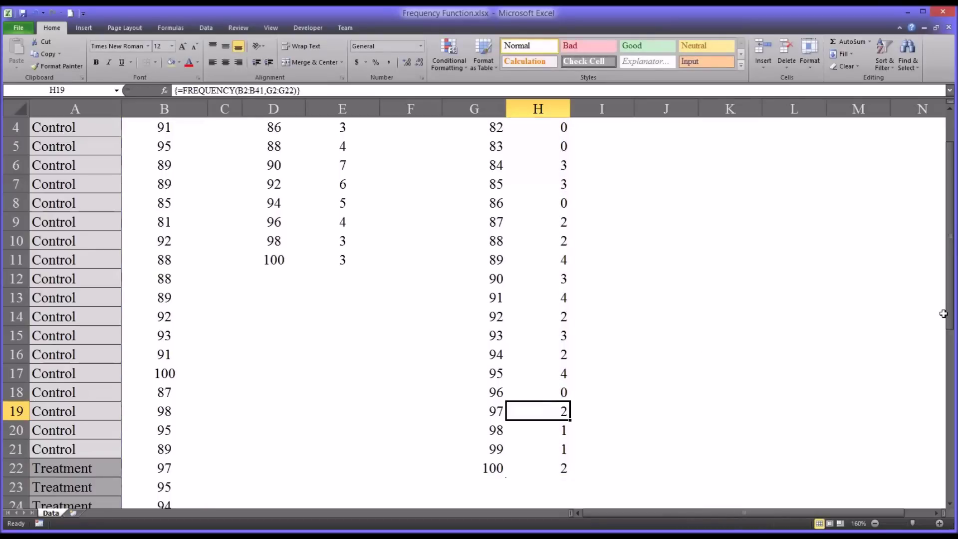
Compare the counts for bins 80, 81 and 82 with the original Frequency formula
drag(948, 314, 944, 264)
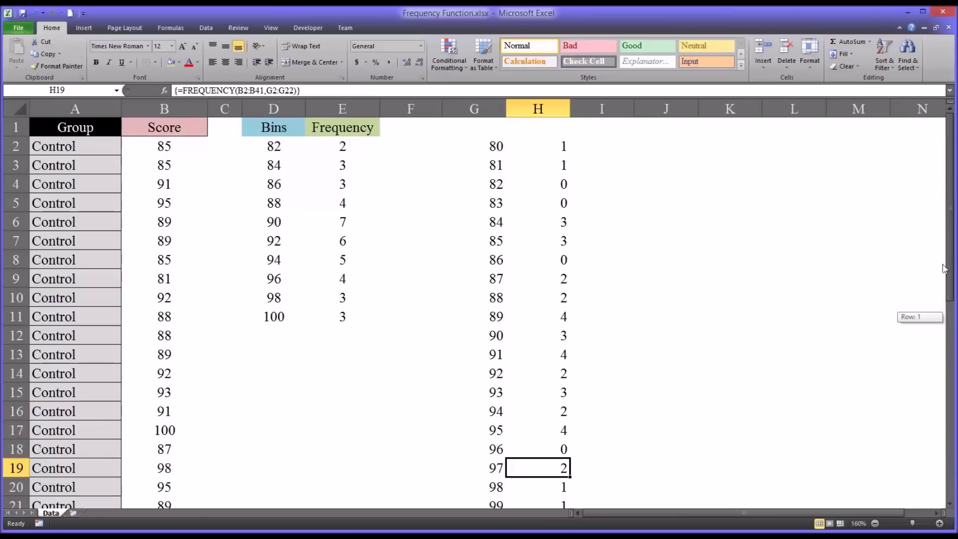
drag(944, 276, 944, 276)
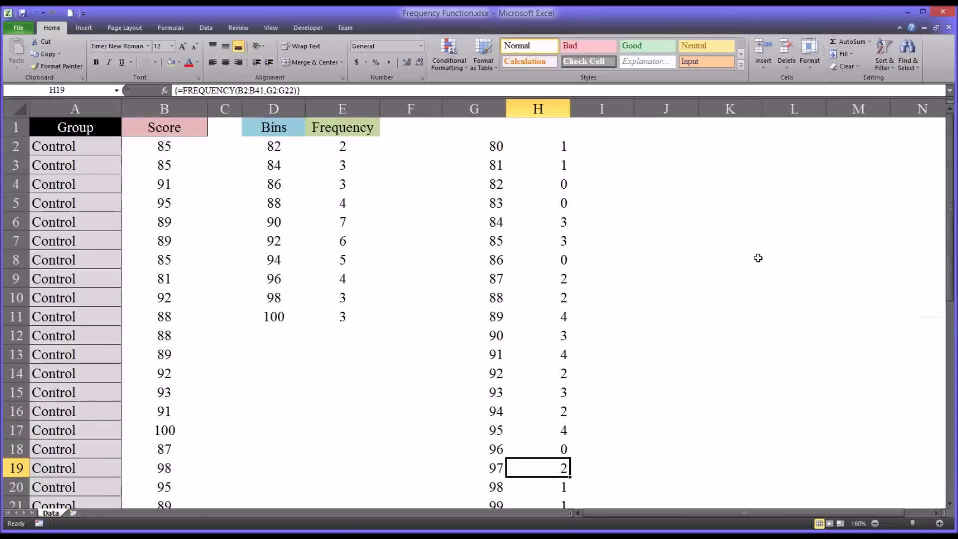
click(269, 147)
click(328, 150)
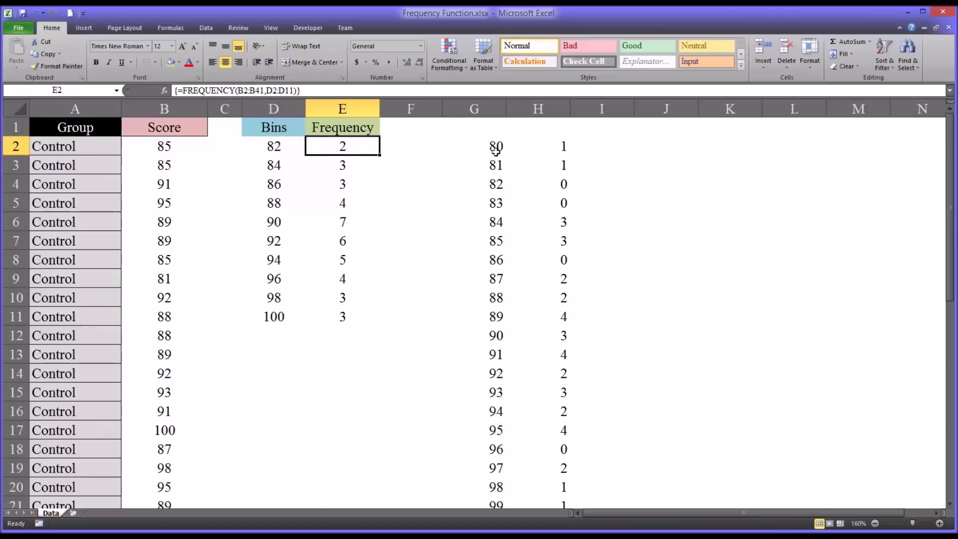
drag(495, 151, 541, 181)
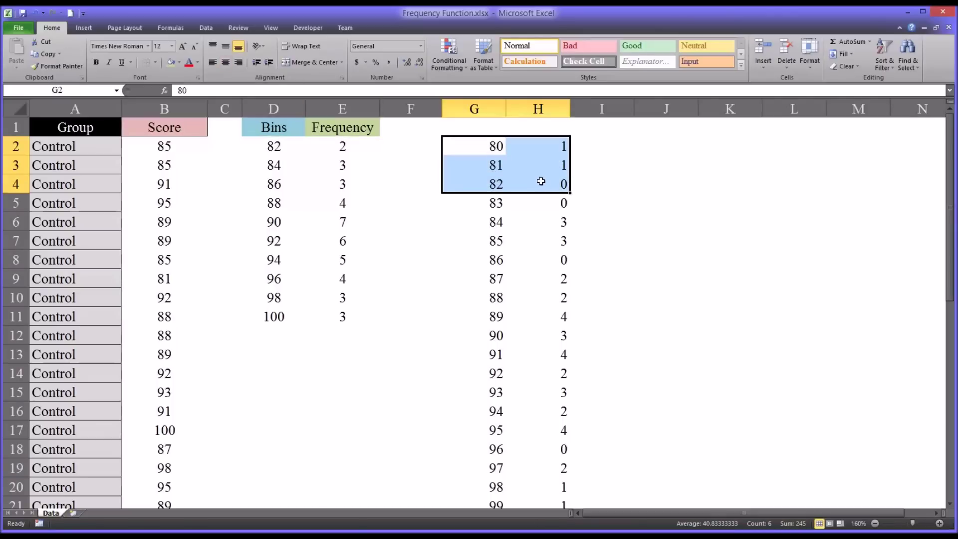
click(485, 148)
click(534, 148)
click(485, 170)
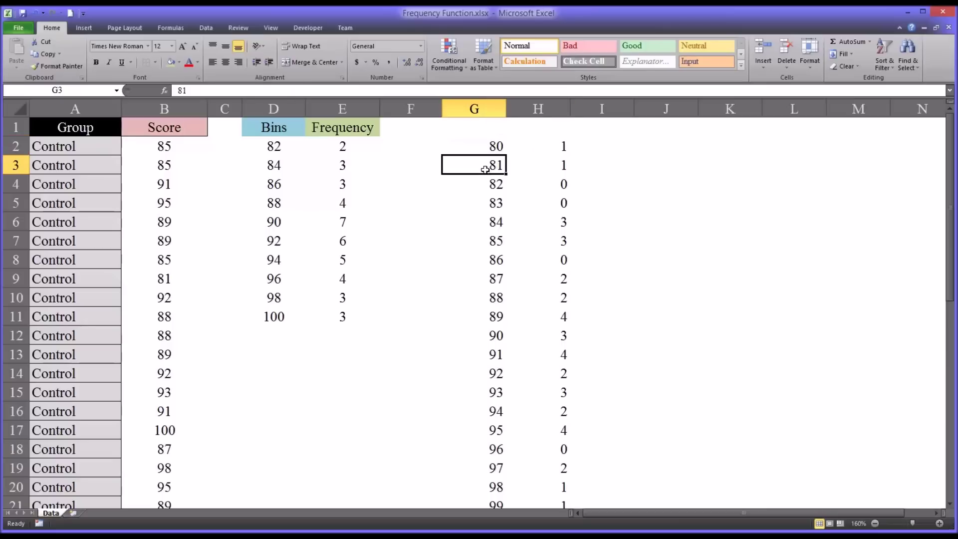
click(535, 167)
drag(477, 184, 538, 181)
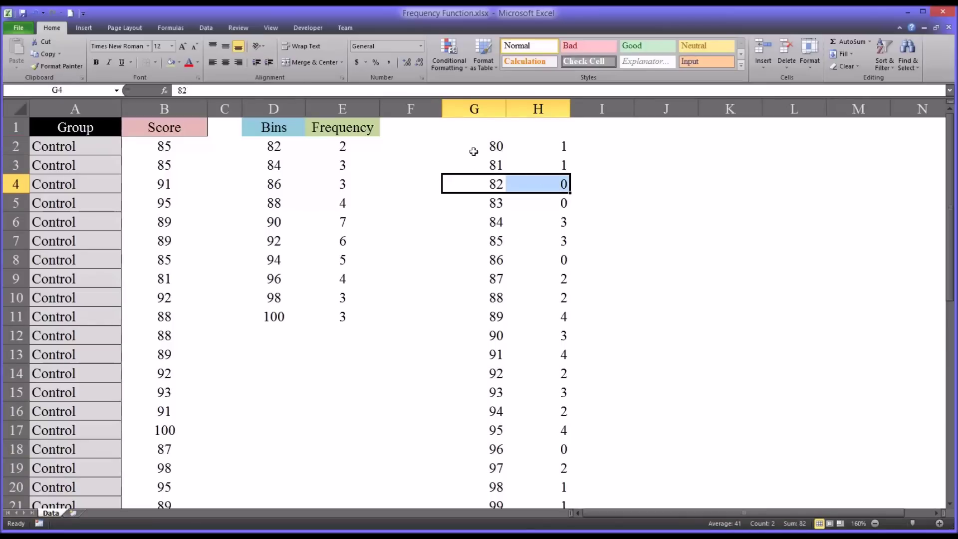
Clear the 80–100 bins and their counts from columns G and H
drag(474, 151, 535, 475)
key(Delete)
scroll(535, 475, up, 1)
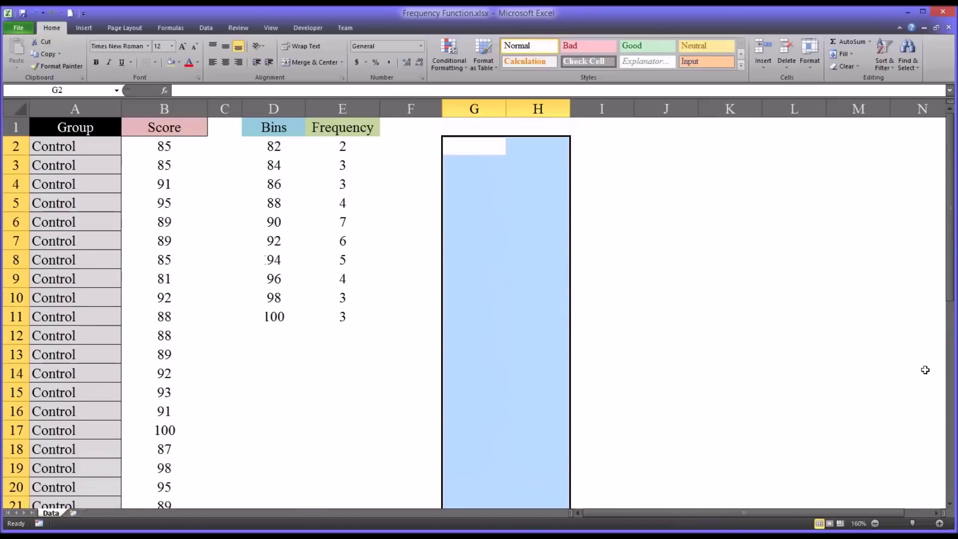
Enter bins 84 and 88 in G2:G3 and extend the series to 100 in G6
click(474, 145)
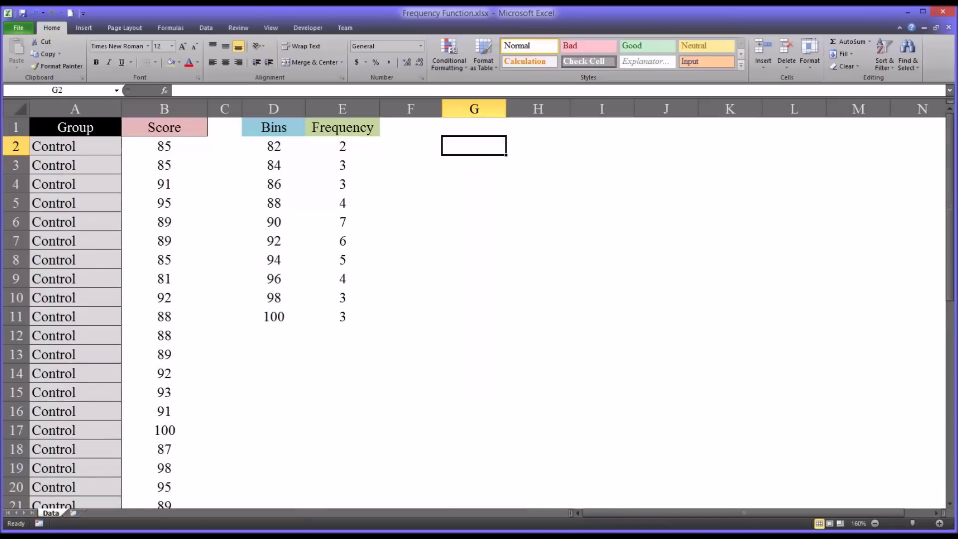
text(84)
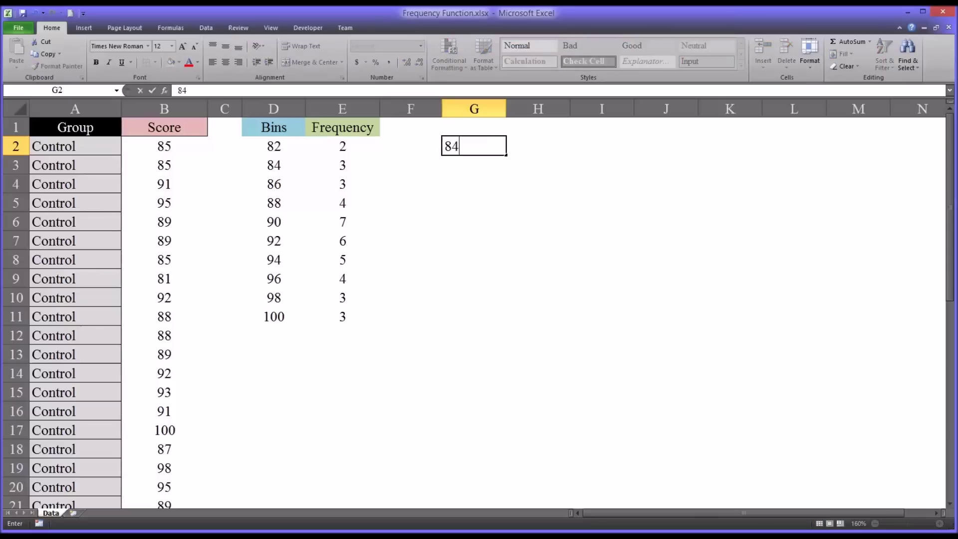
key(Return)
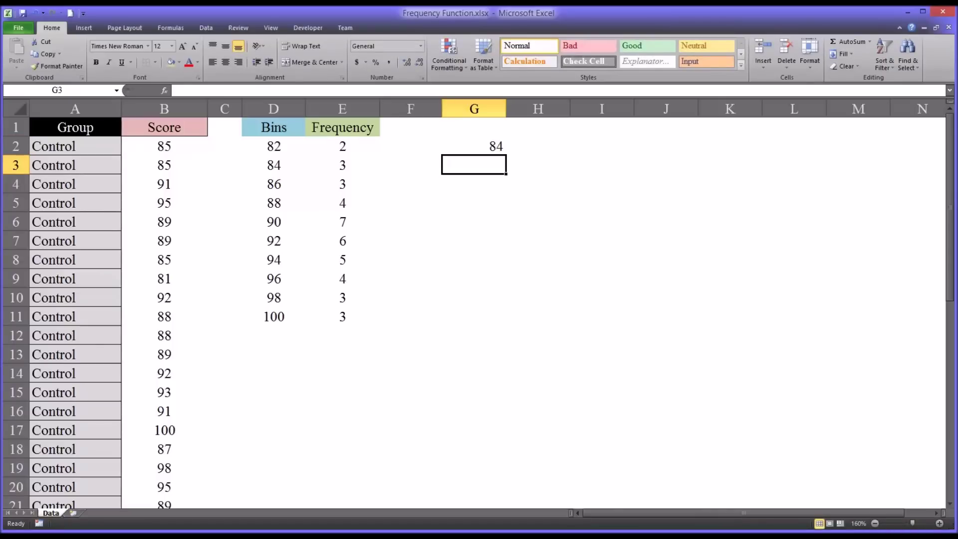
text(88)
key(Return)
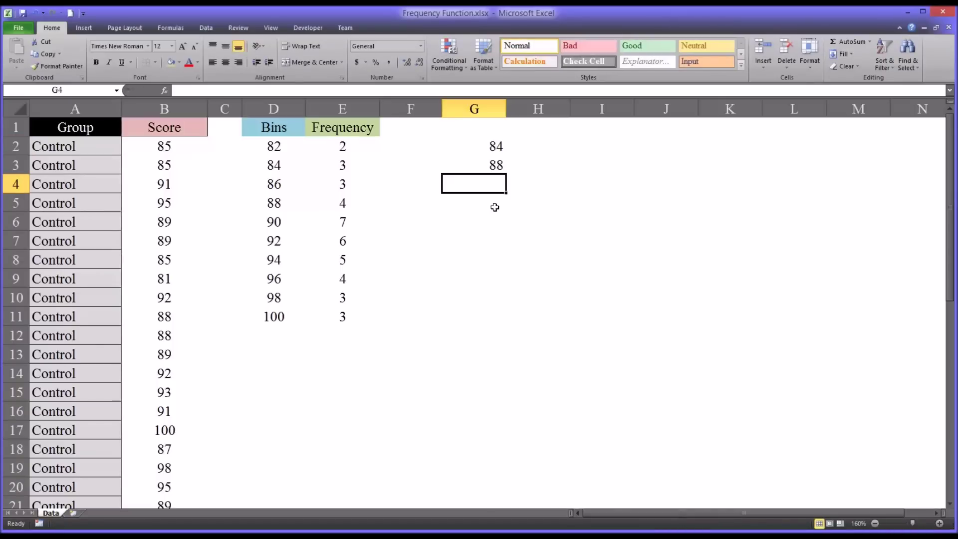
drag(484, 149, 499, 224)
drag(472, 152, 471, 222)
Array-enter =FREQUENCY(B2:B41,G2:G6) in H2:H6
drag(526, 148, 524, 218)
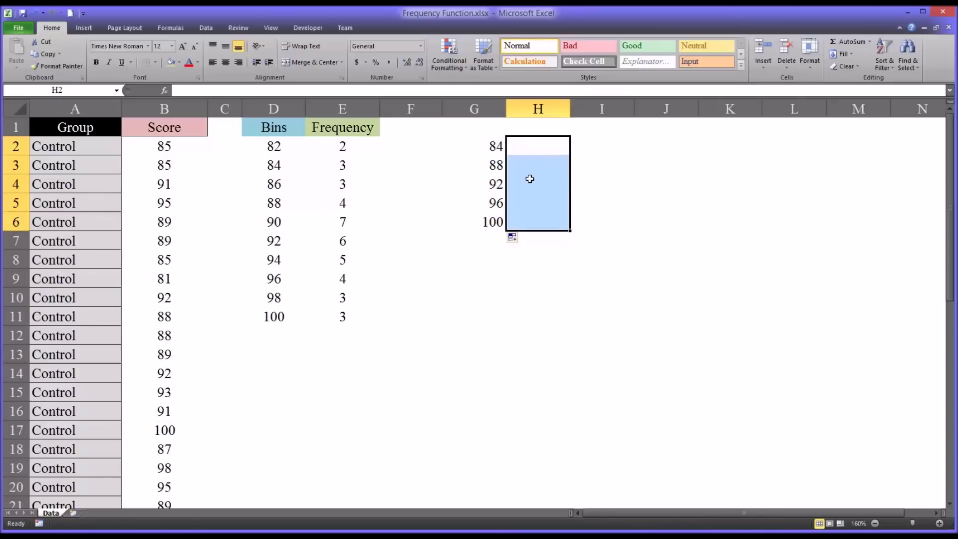
text(=fr)
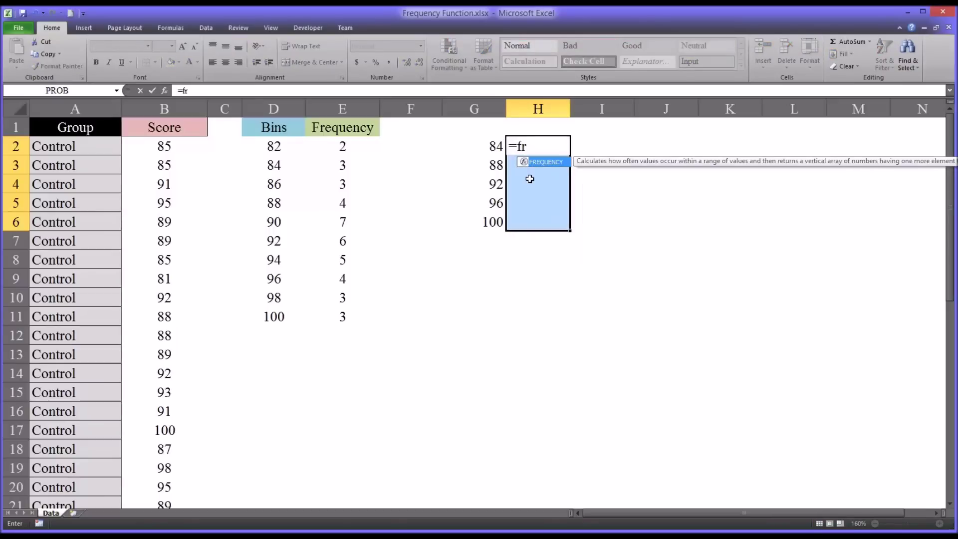
key(Tab)
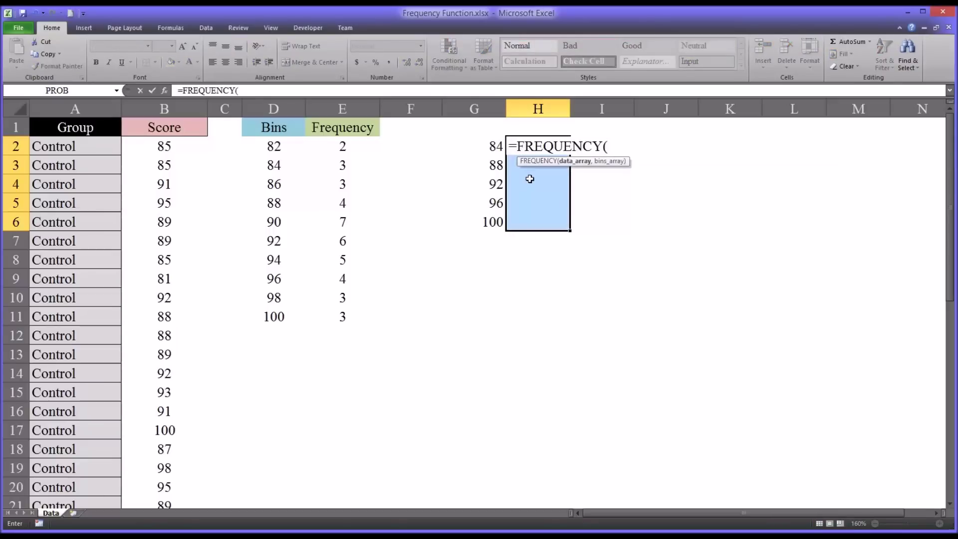
drag(170, 146, 153, 470)
text(,)
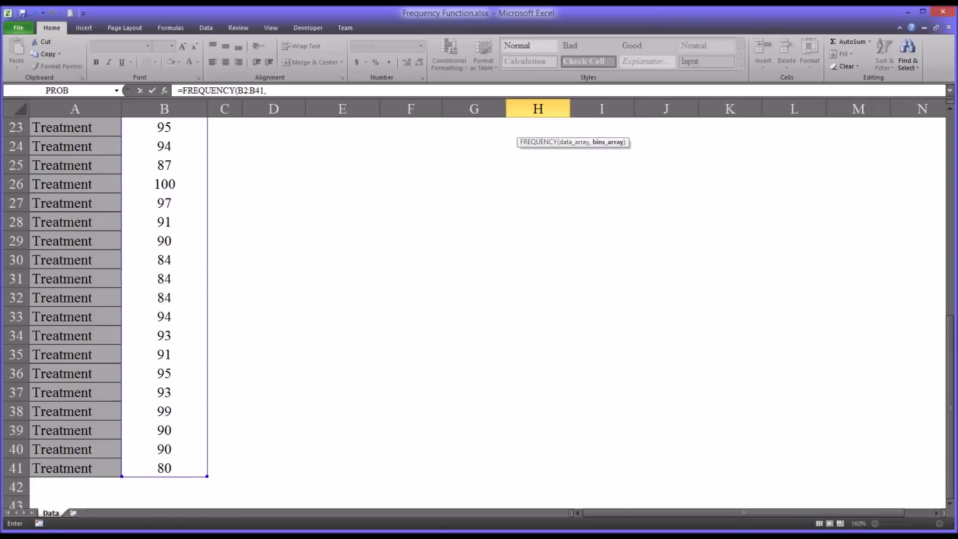
drag(953, 423, 927, 210)
drag(456, 140, 456, 216)
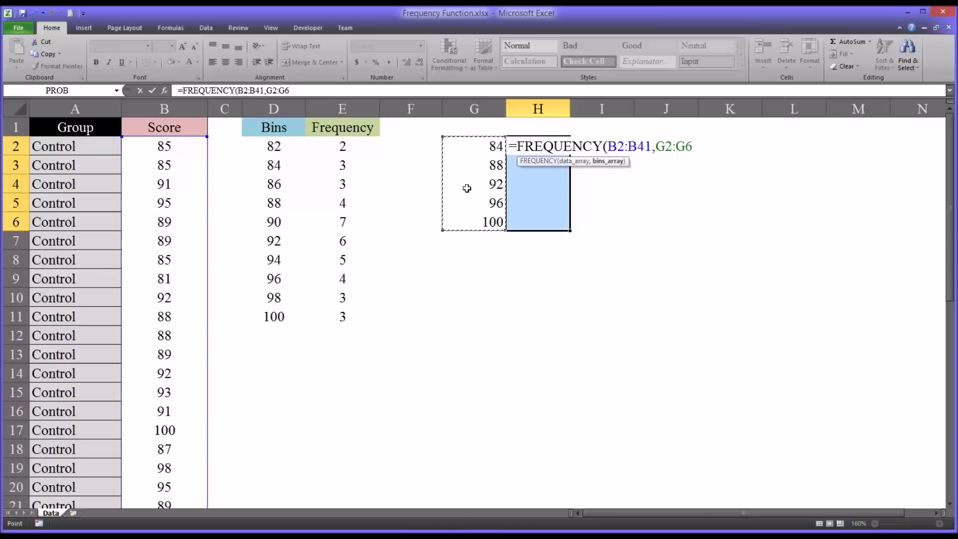
text())
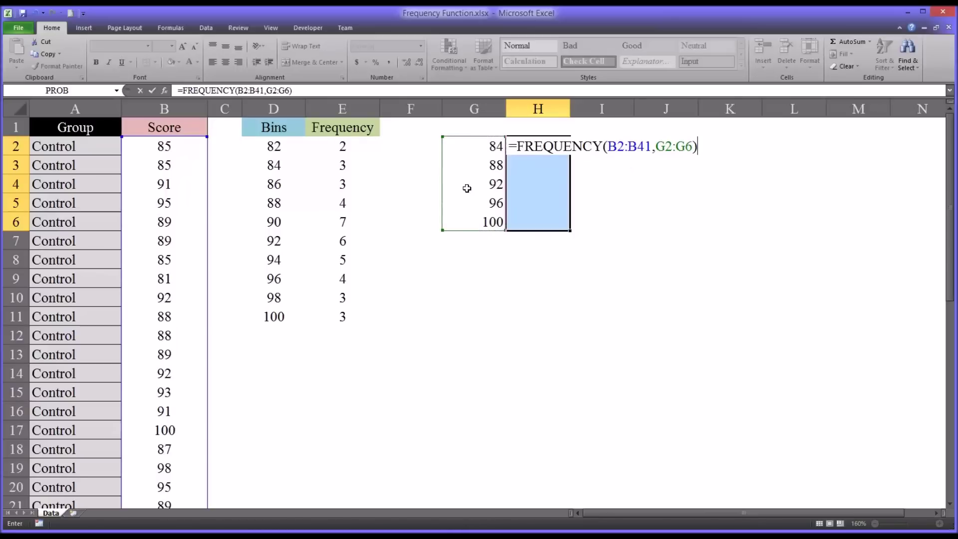
key(ctrl+shift+Return)
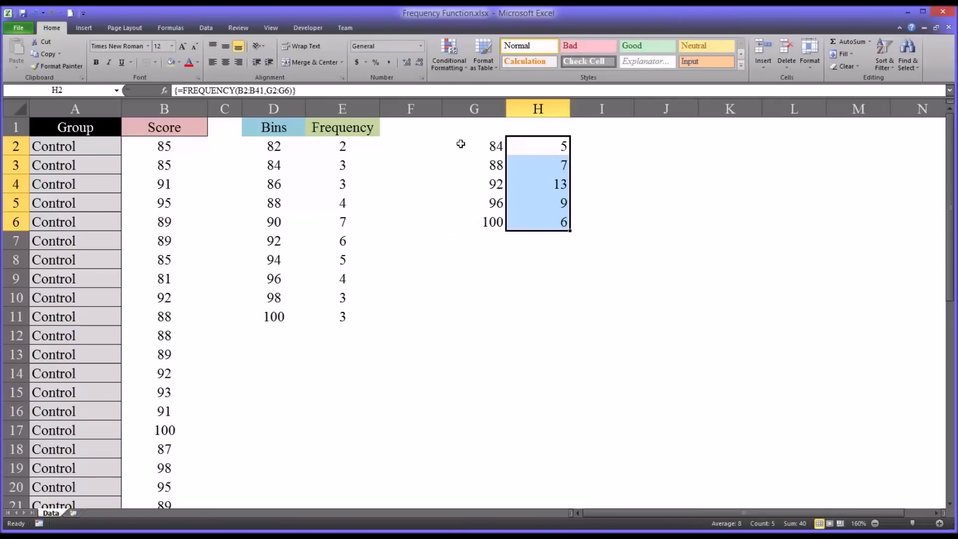
Delete the trial table in G2:H6 and select the original Bins and Frequency table
drag(461, 147, 516, 215)
key(Delete)
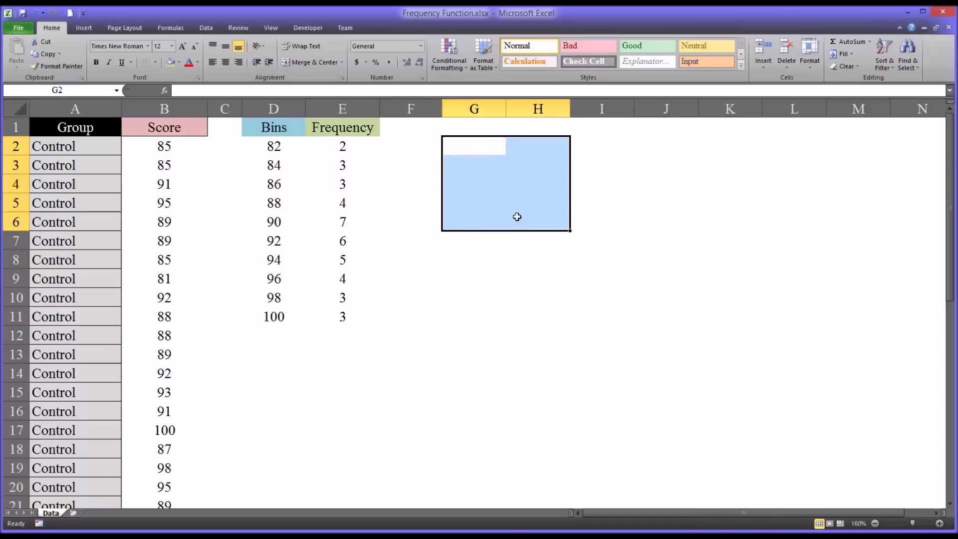
drag(294, 149, 338, 312)
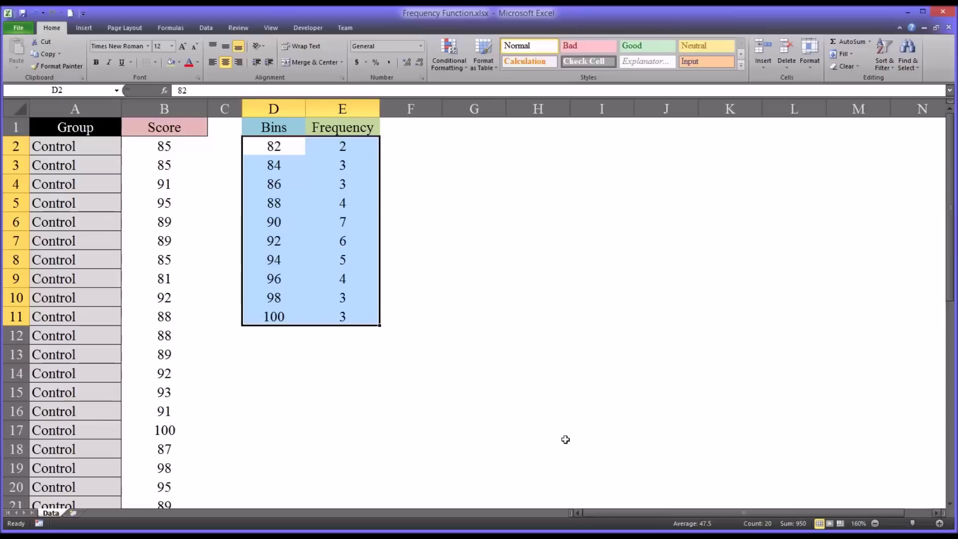
Insert a clustered column chart of E1:E11 and move it right of the tables
drag(328, 130, 329, 311)
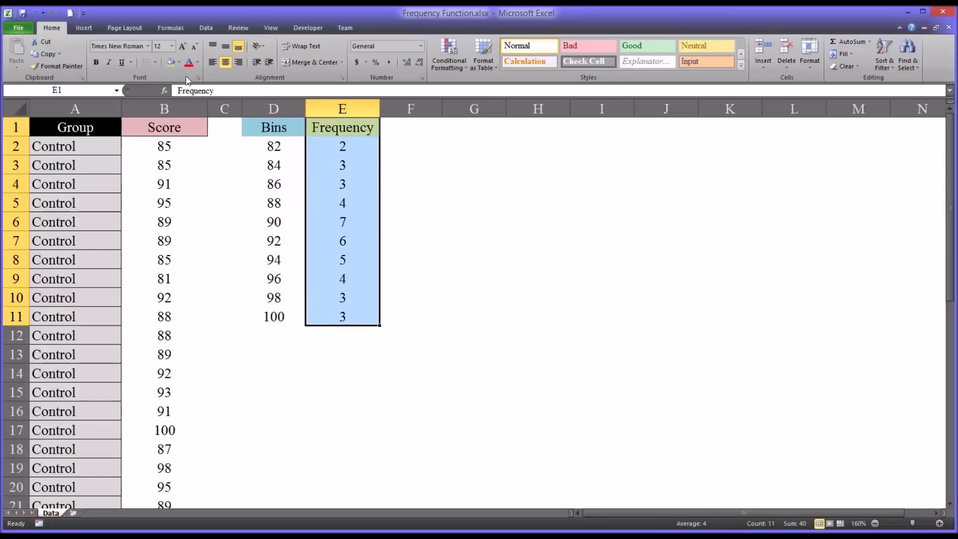
click(84, 28)
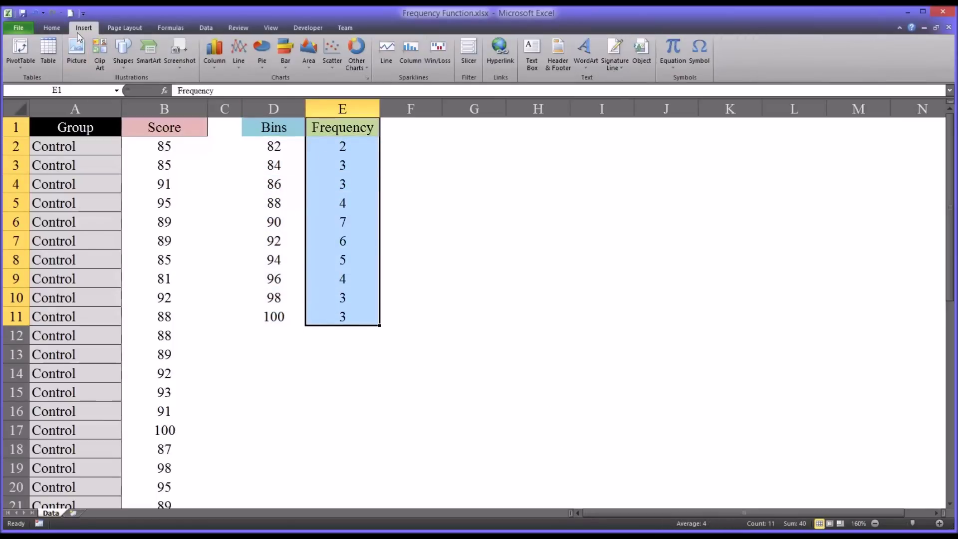
click(215, 53)
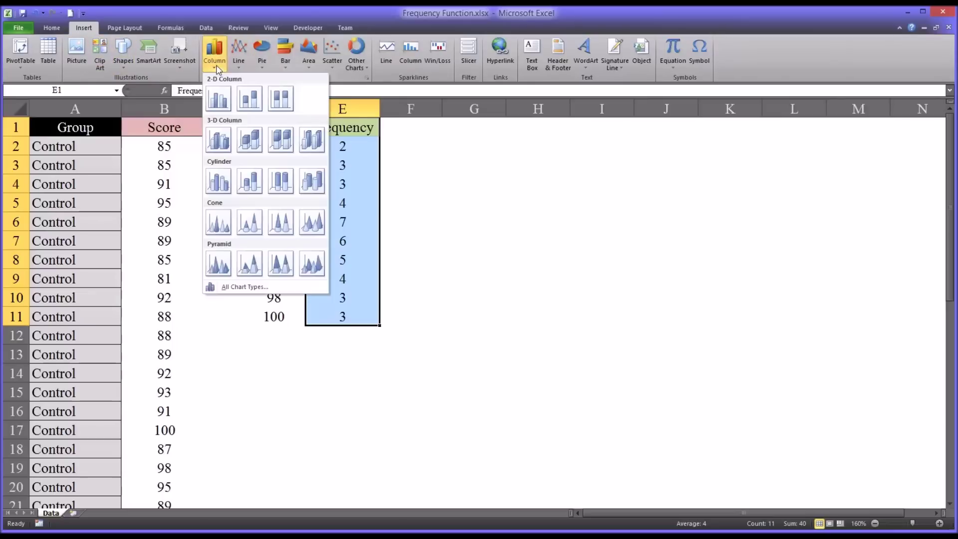
click(217, 99)
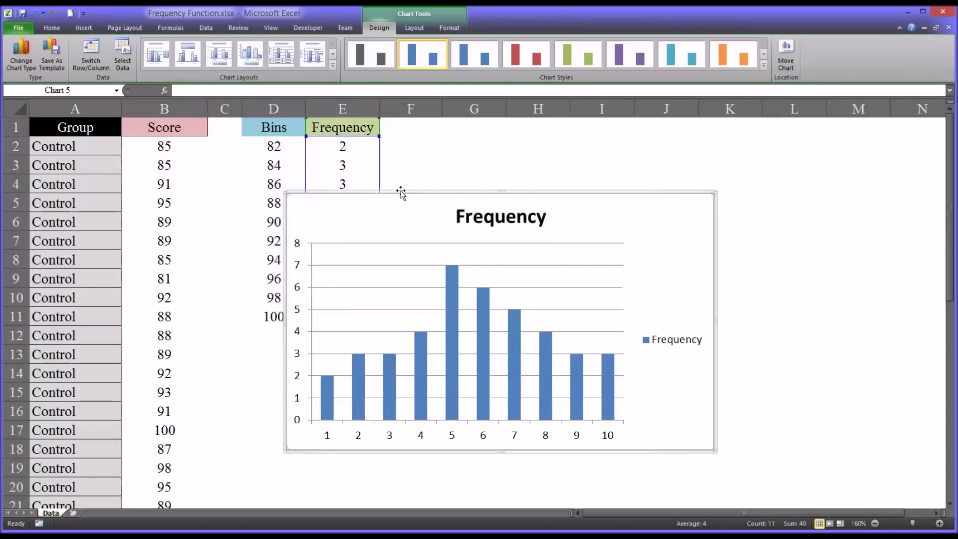
drag(400, 192, 508, 165)
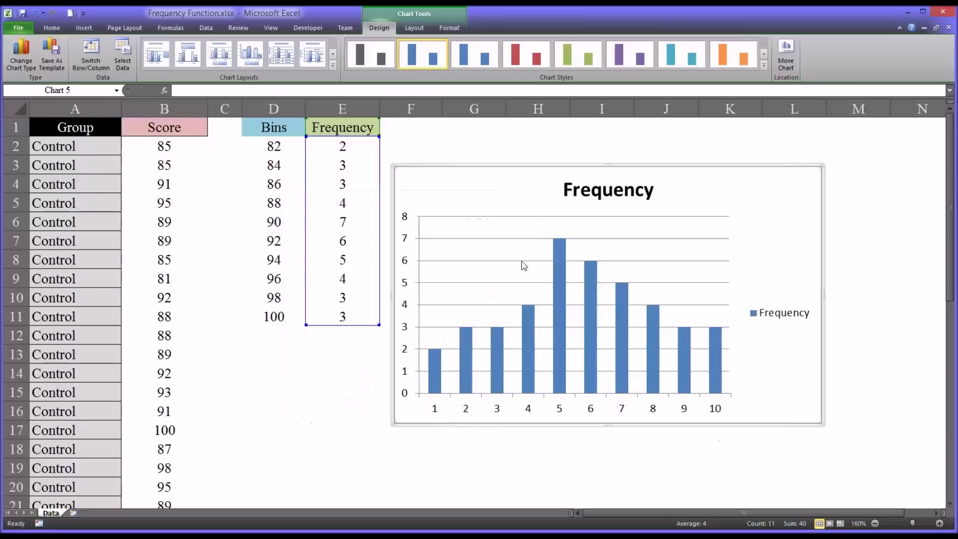
Select the chart's horizontal axis to change its settings
click(538, 431)
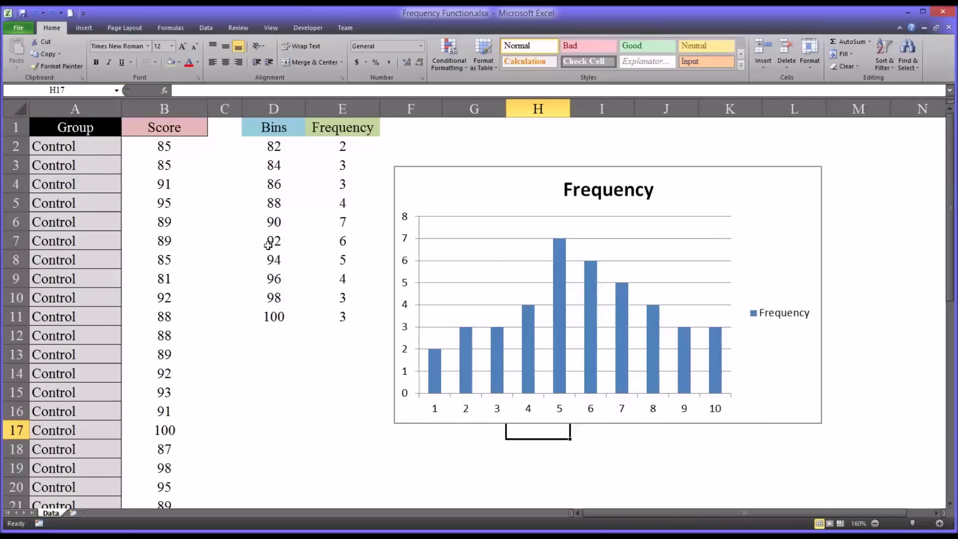
click(560, 413)
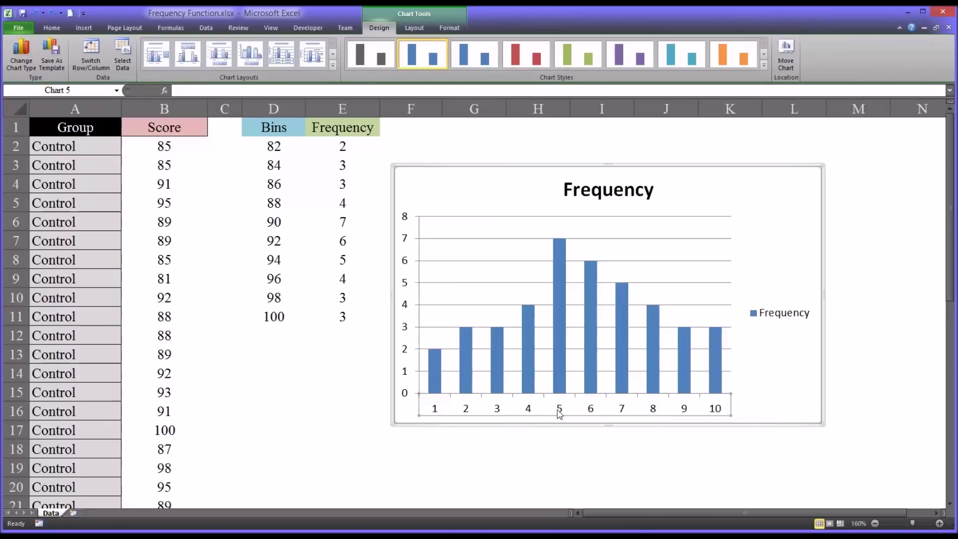
right_click(558, 410)
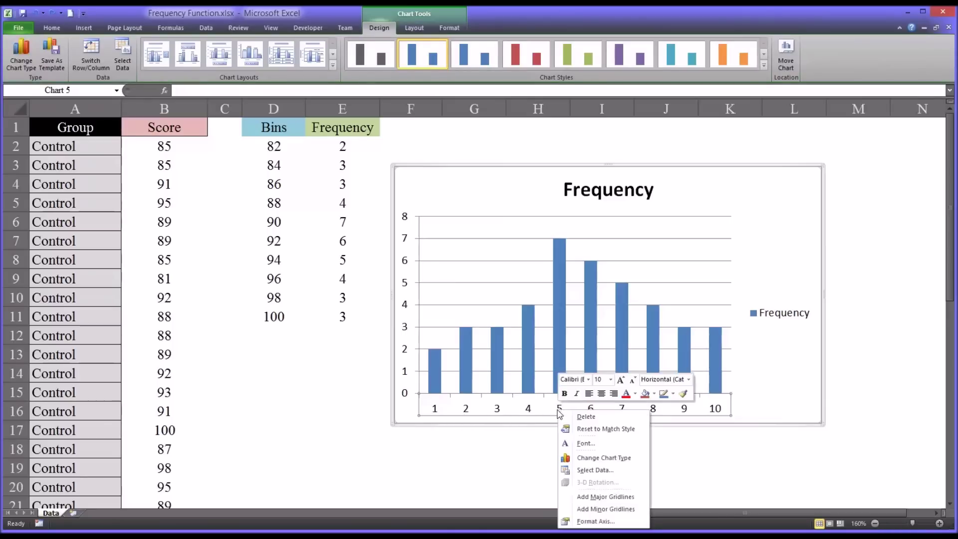
Use the bin values in D2:D11 (82 to 100) as the horizontal axis labels
click(587, 471)
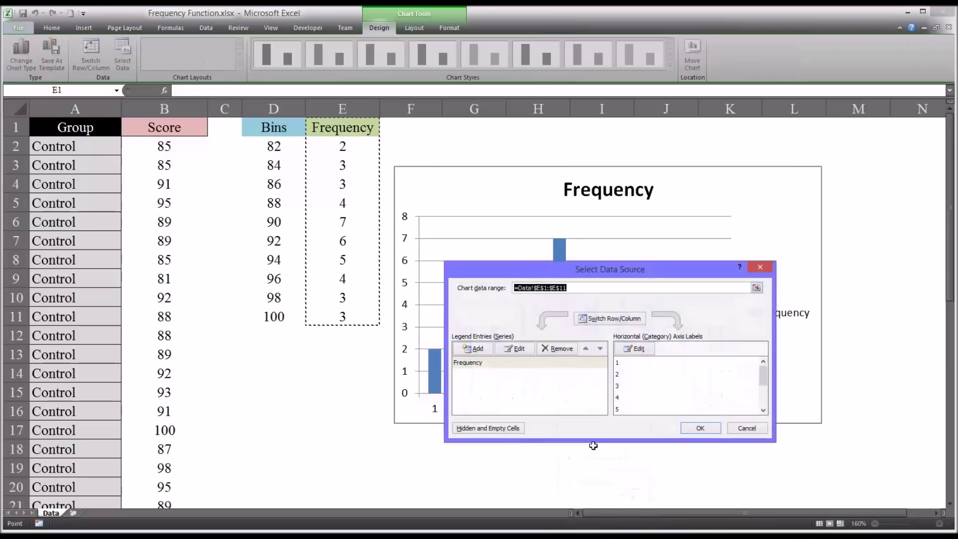
click(630, 350)
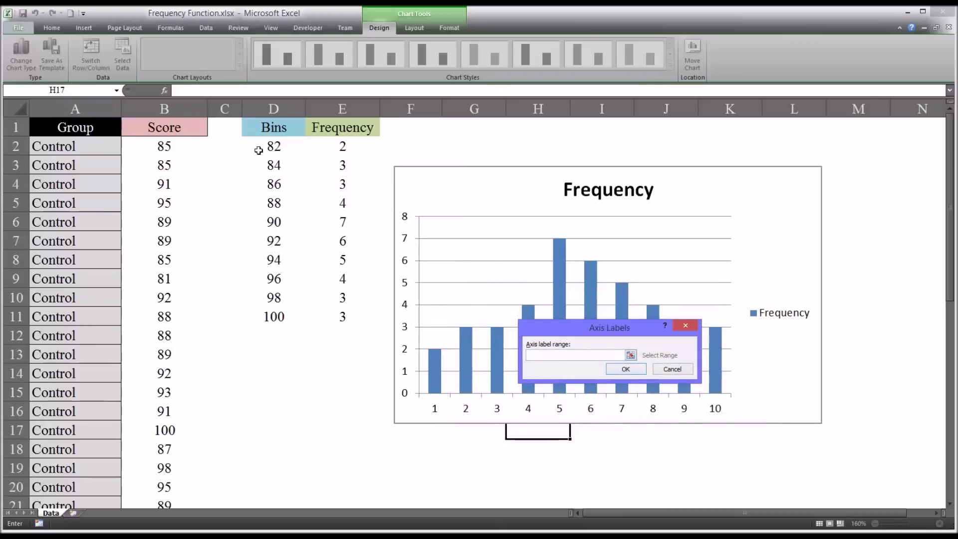
drag(256, 150, 269, 317)
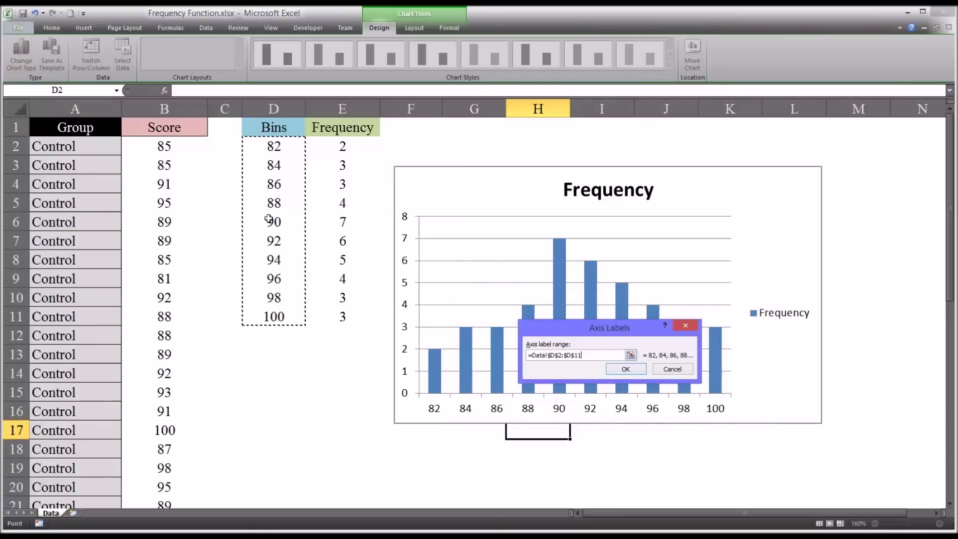
click(625, 369)
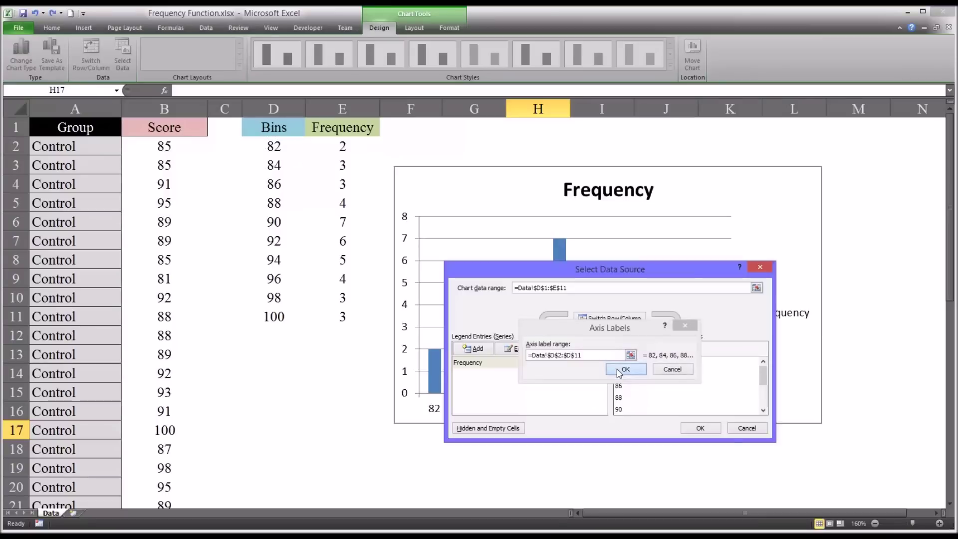
click(700, 428)
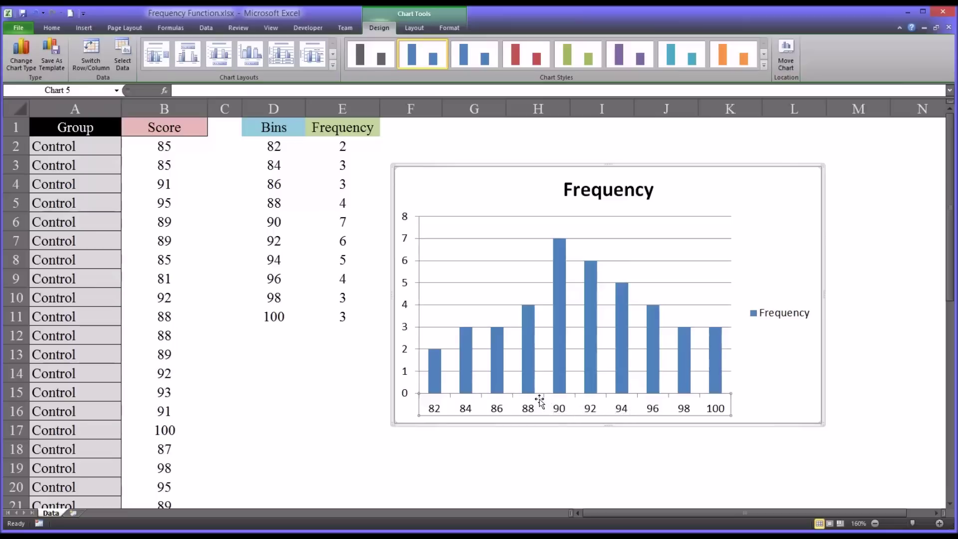
Delete the Frequency legend from the chart
mouse_move(561, 325)
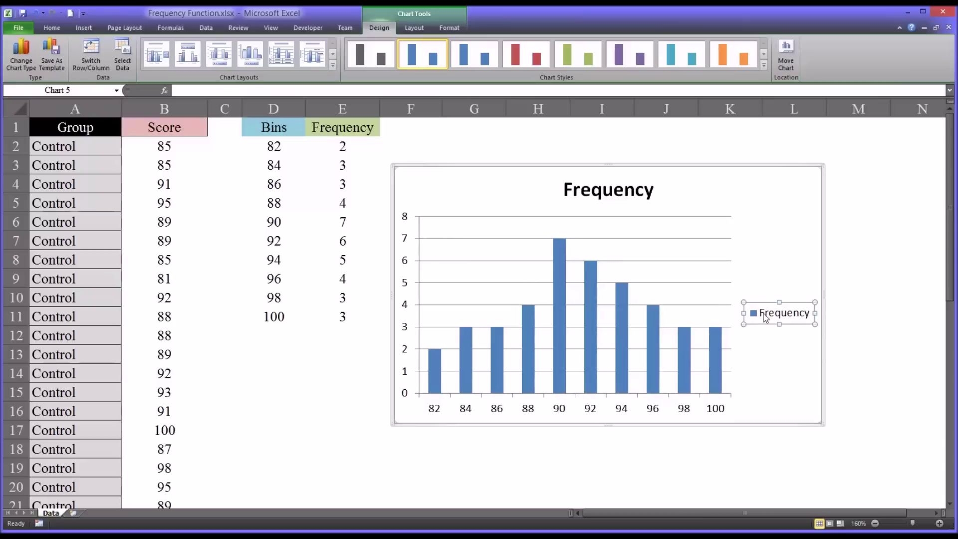
key(Delete)
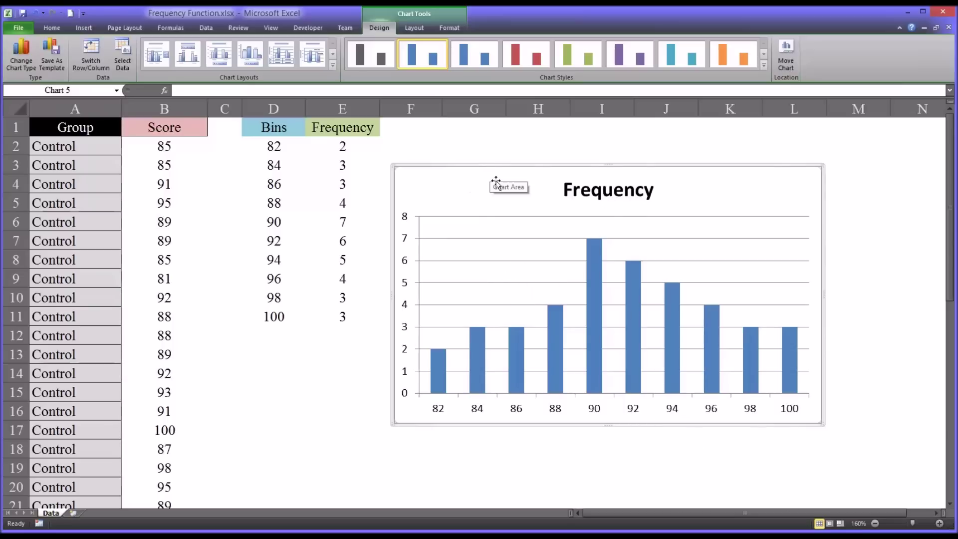
Try an orange-bar style, then apply the black-background, green-bar chart style
click(763, 65)
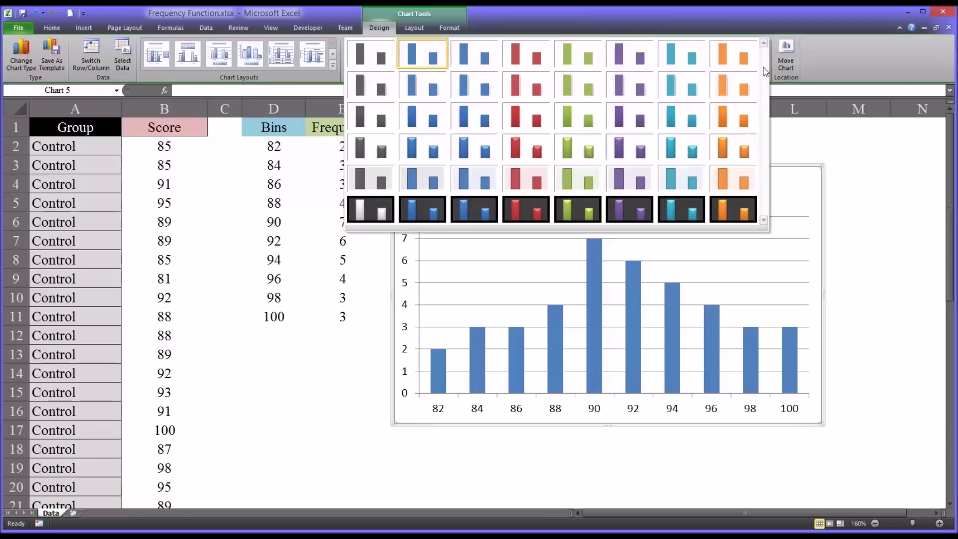
click(722, 146)
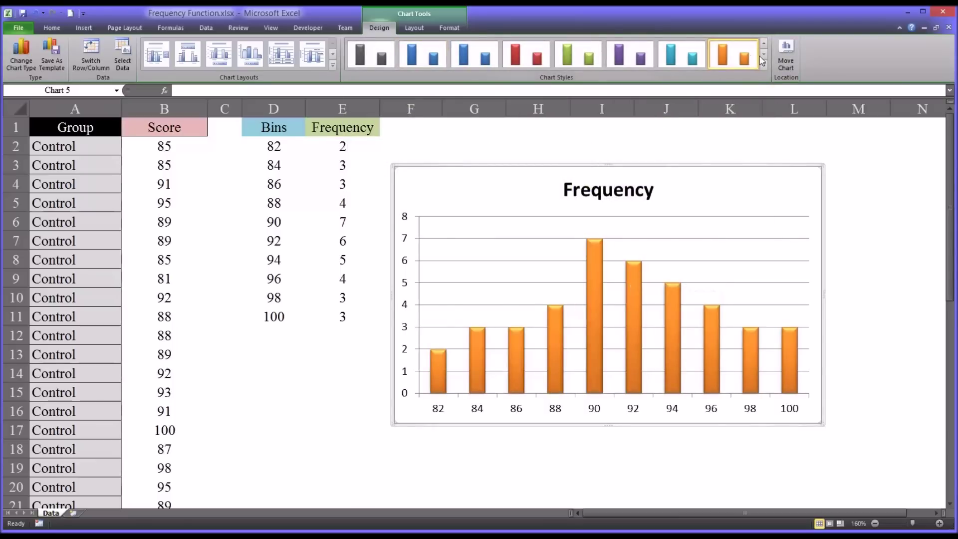
click(763, 65)
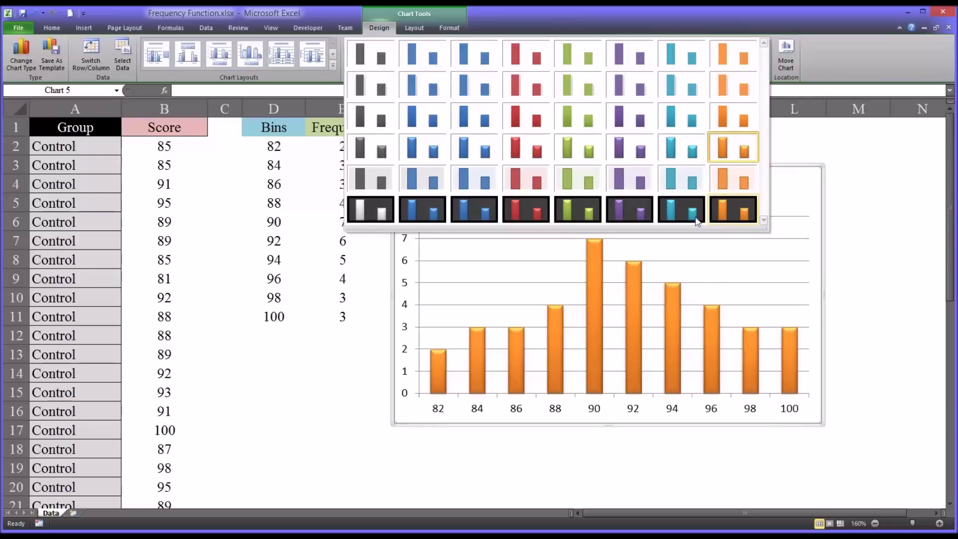
click(567, 205)
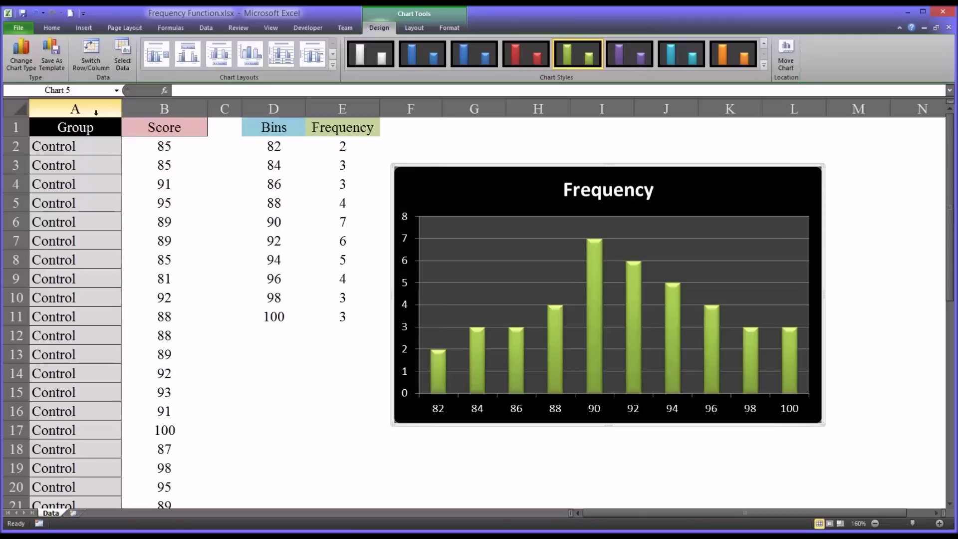
Select the Group and Score columns, the Bins and Frequency table, then the chart
drag(108, 109, 139, 121)
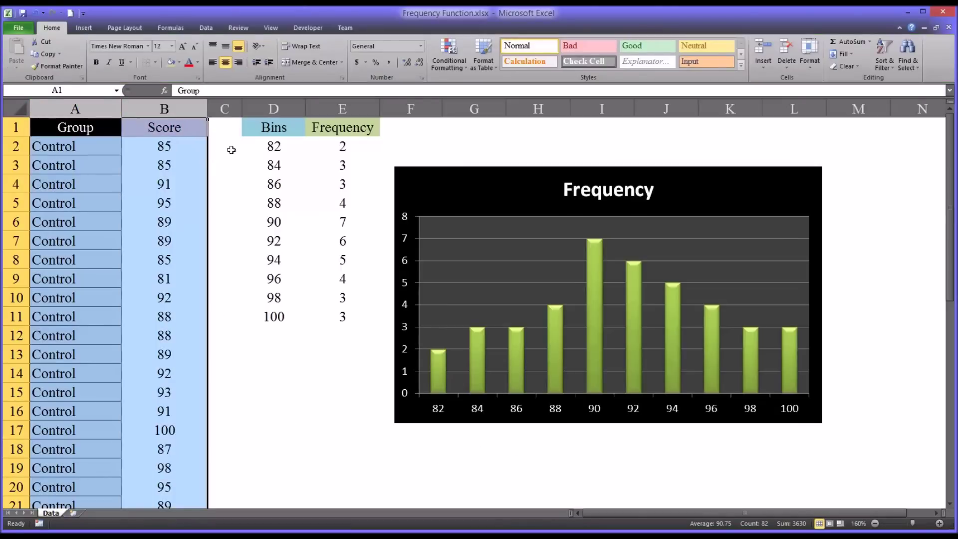
drag(266, 144, 344, 325)
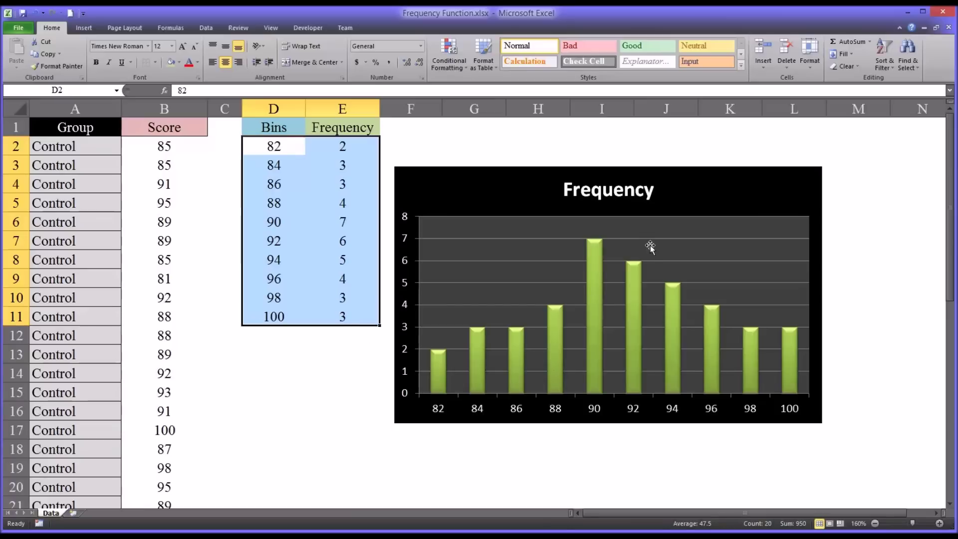
click(737, 196)
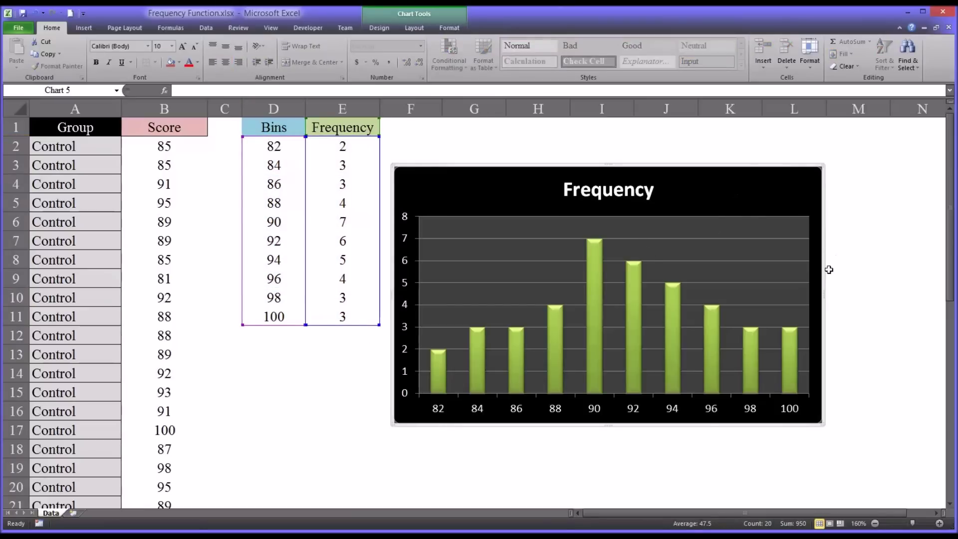